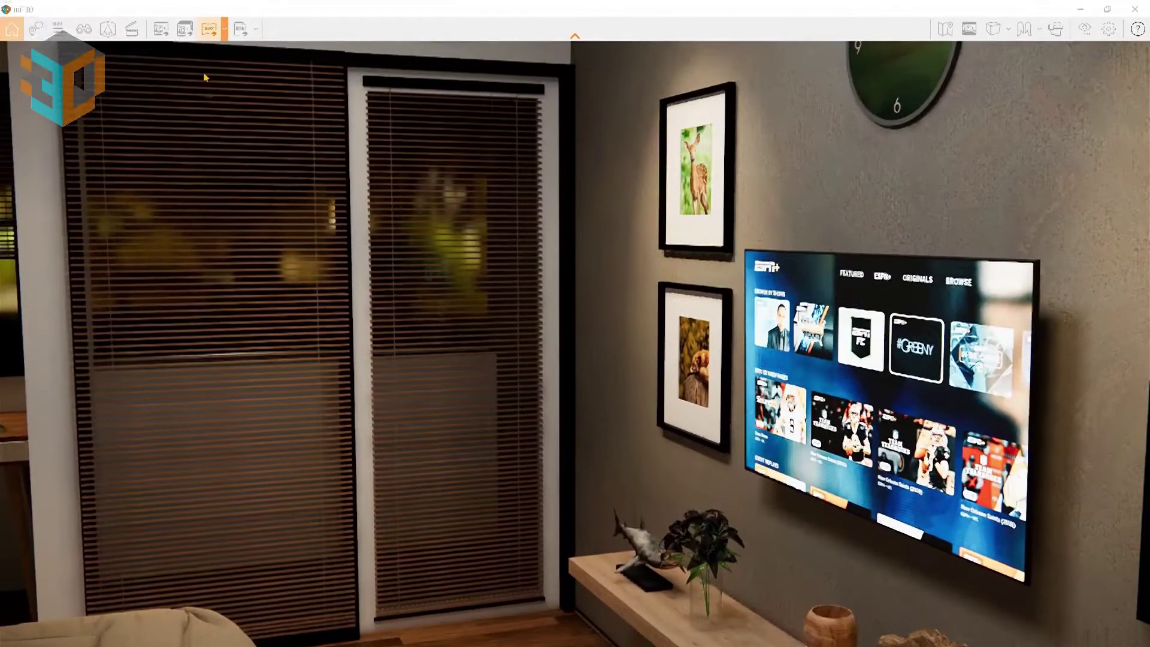
Start a 360° panorama export of the bedroom from the current viewpoint.
click(209, 26)
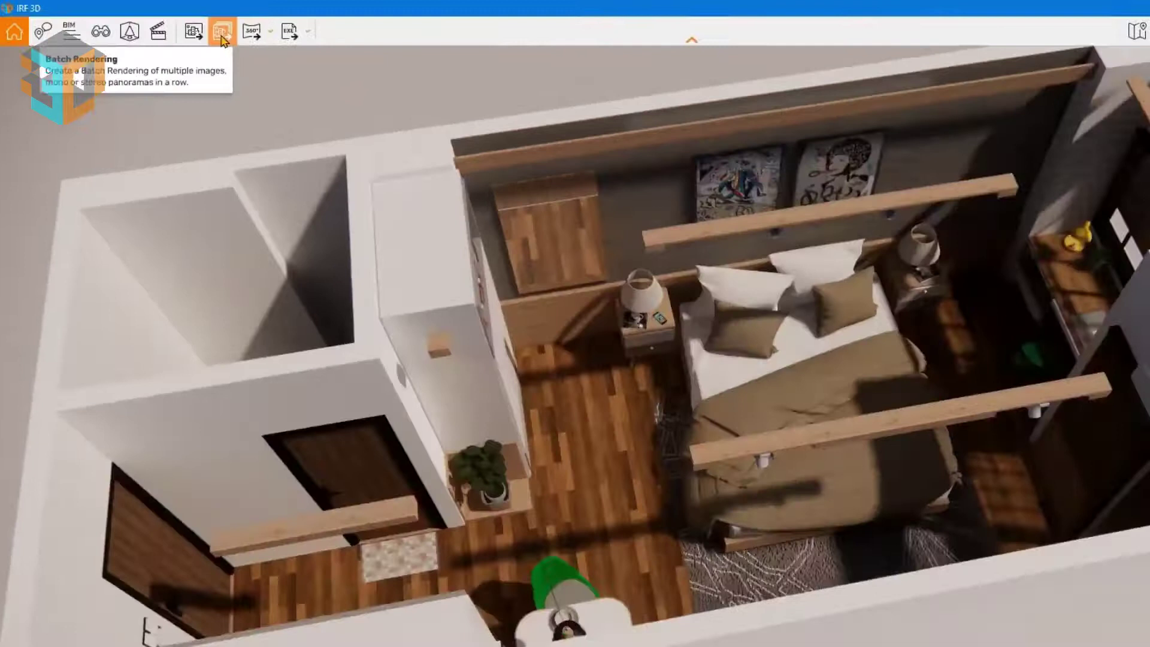
In Batch Rendering, select and clear all saved scenes, then review the panorama output options.
click(185, 30)
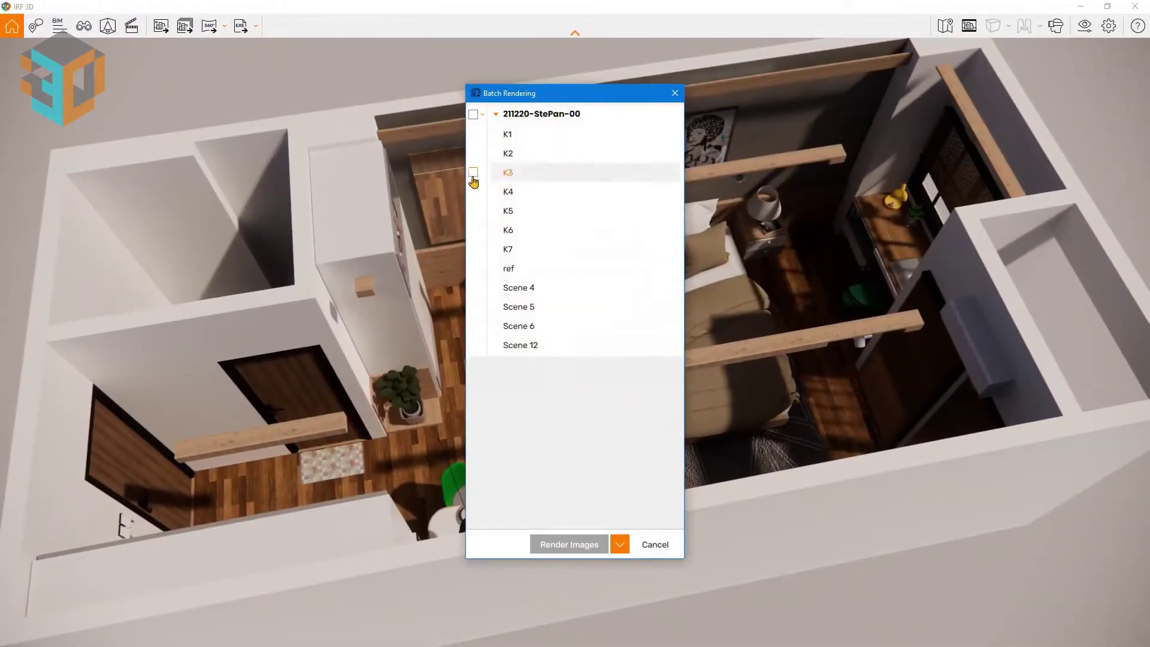
click(473, 114)
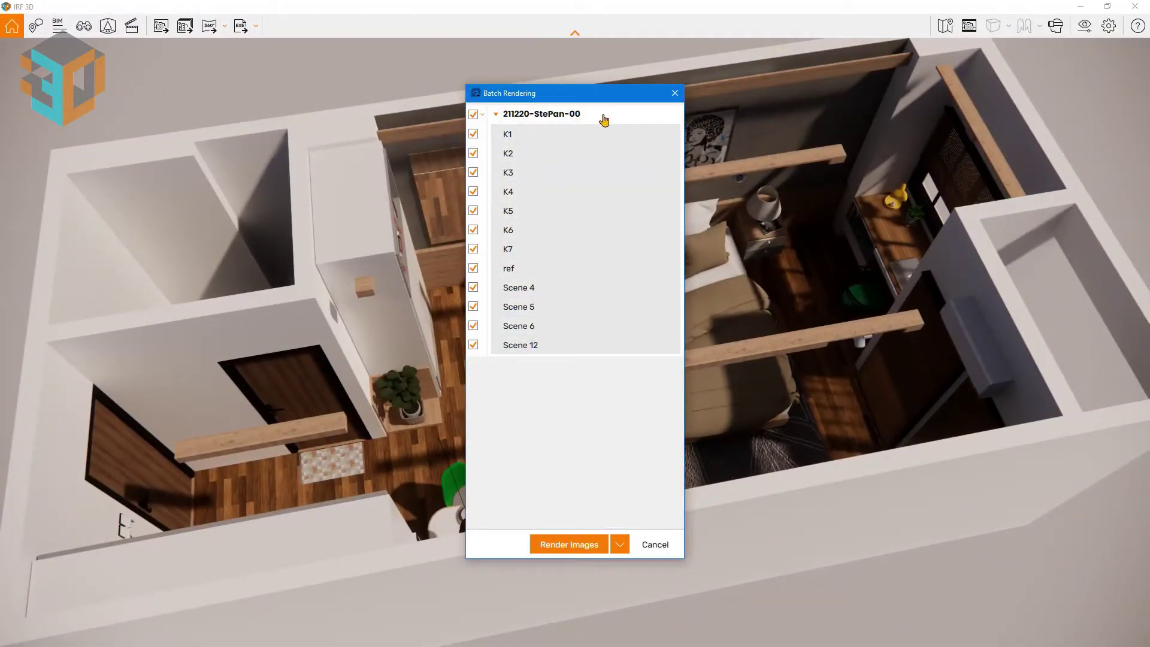
click(473, 114)
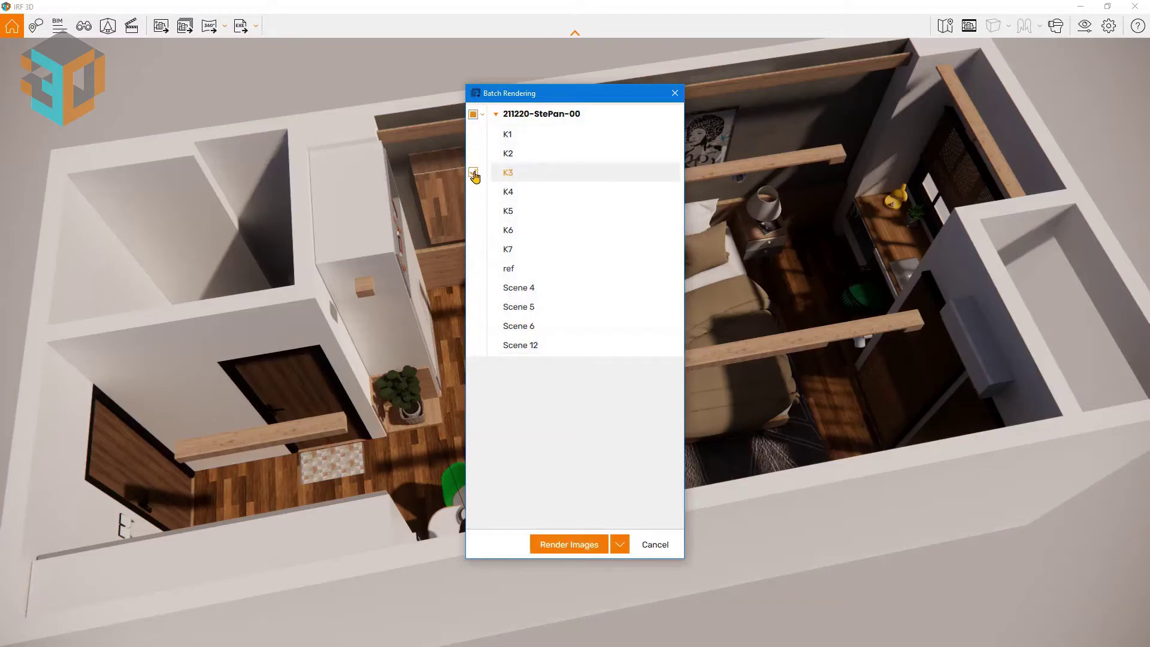
click(620, 544)
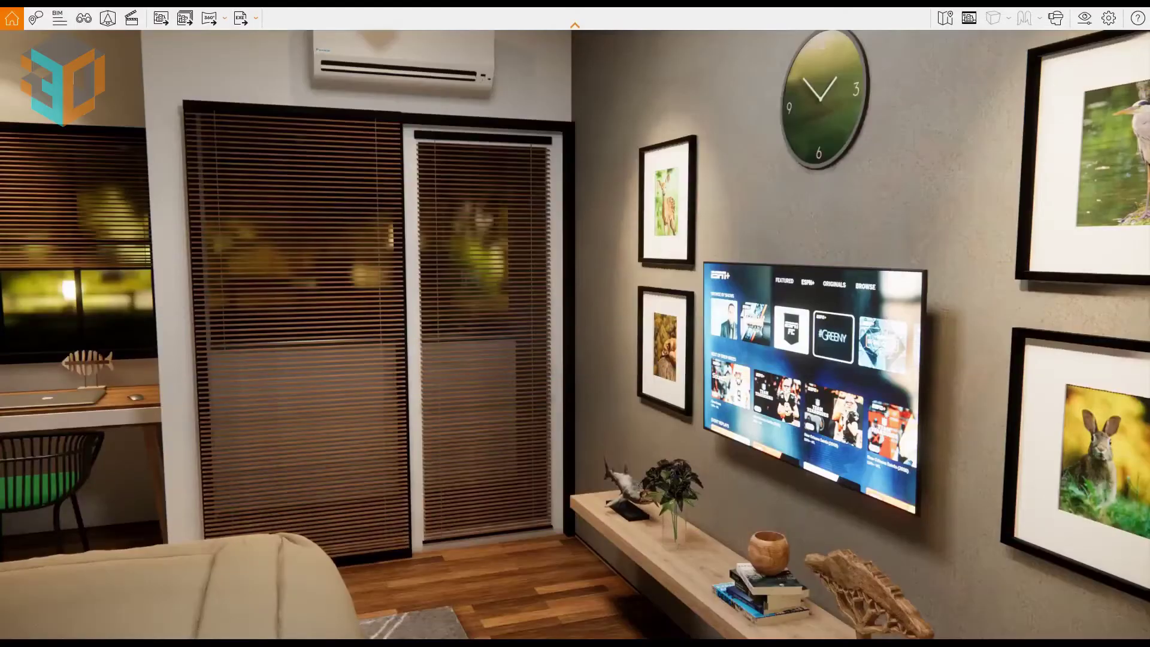
In Visual Settings, disable Auto Exposure and set Exposure to 54.
click(1085, 21)
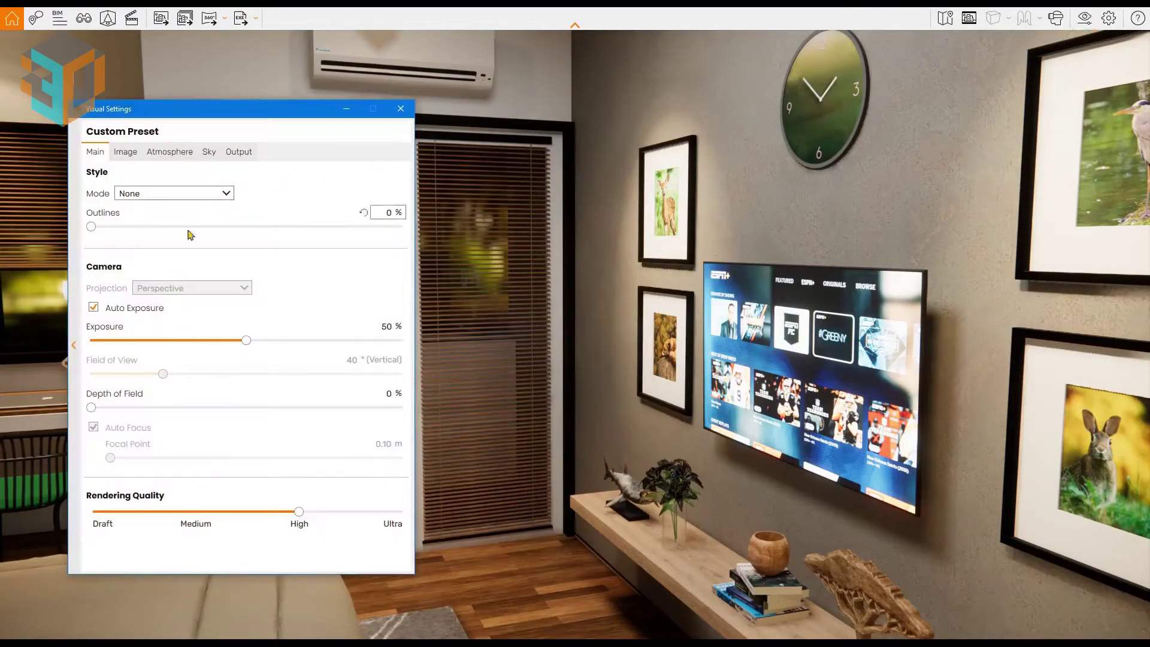
click(93, 309)
text(54)
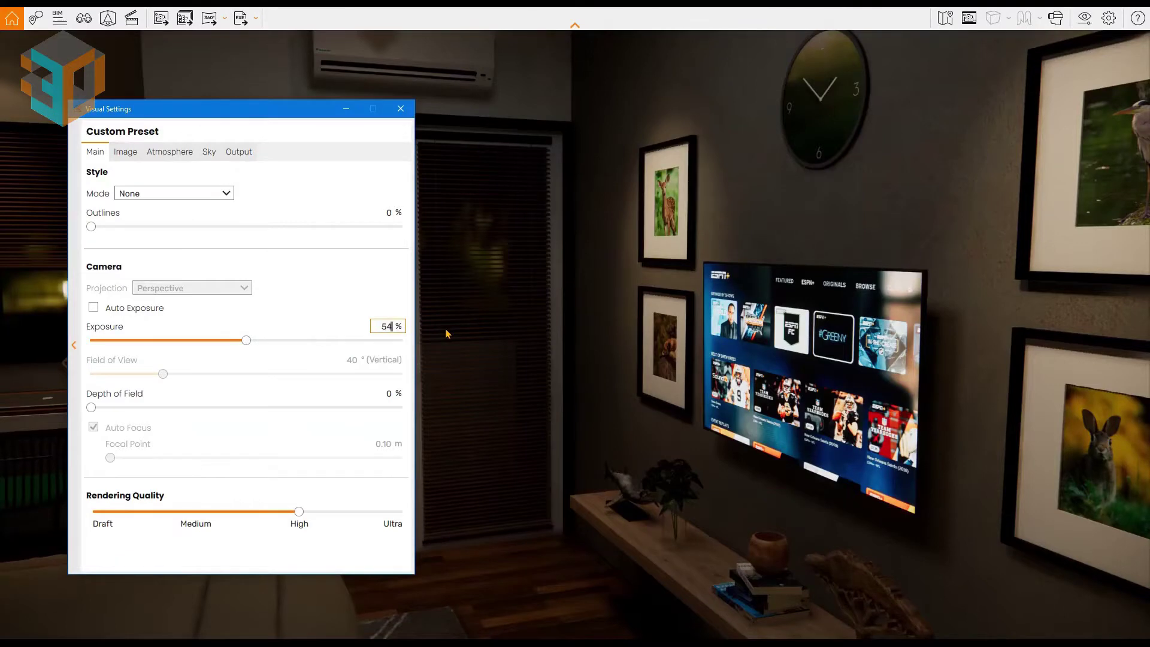
key(Return)
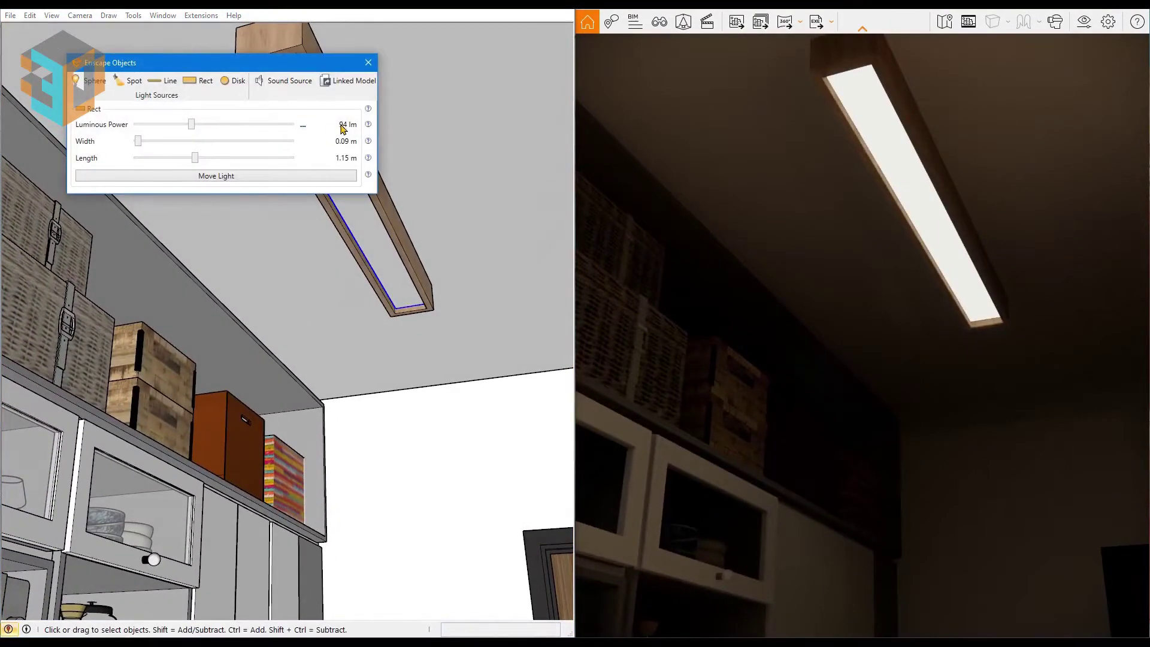
Set the ceiling Rect light's luminous power to 10,000 lm, then 25,000 lm, and close its settings.
click(302, 125)
text(10,000)
key(Return)
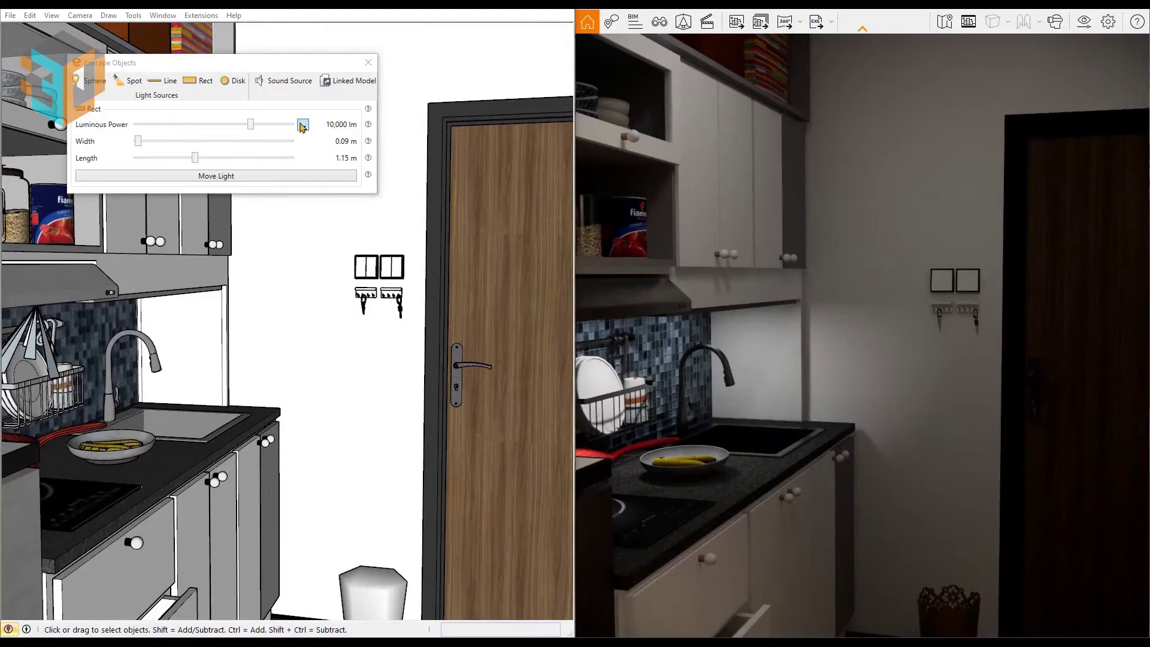
click(303, 126)
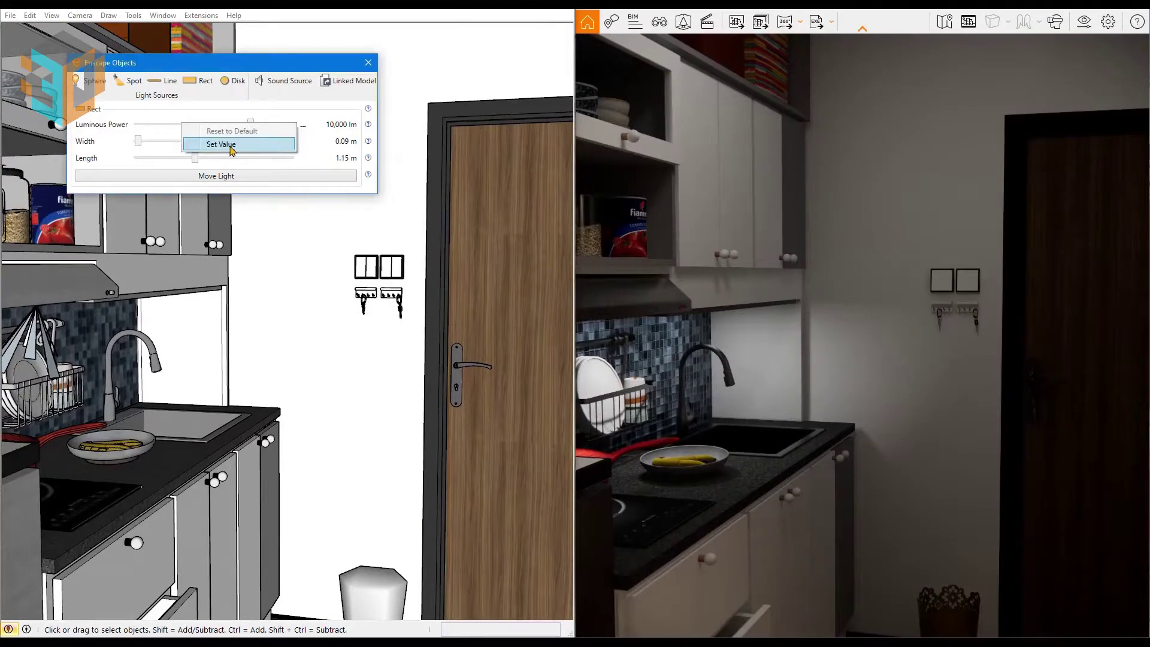
click(232, 148)
key(Return)
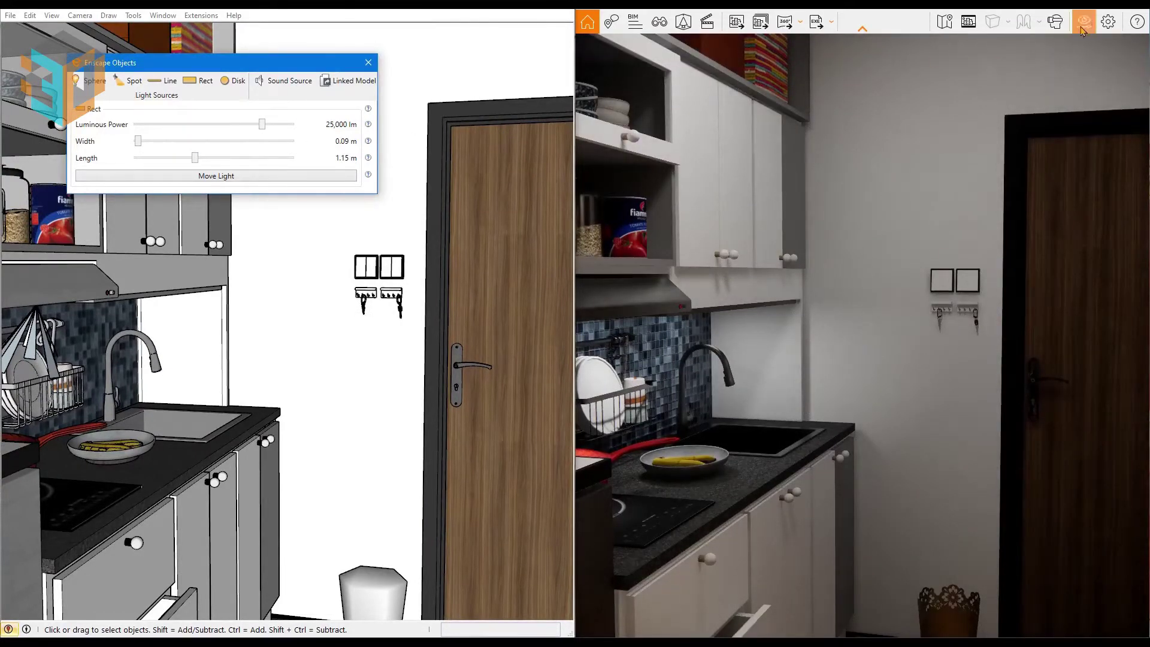
click(369, 63)
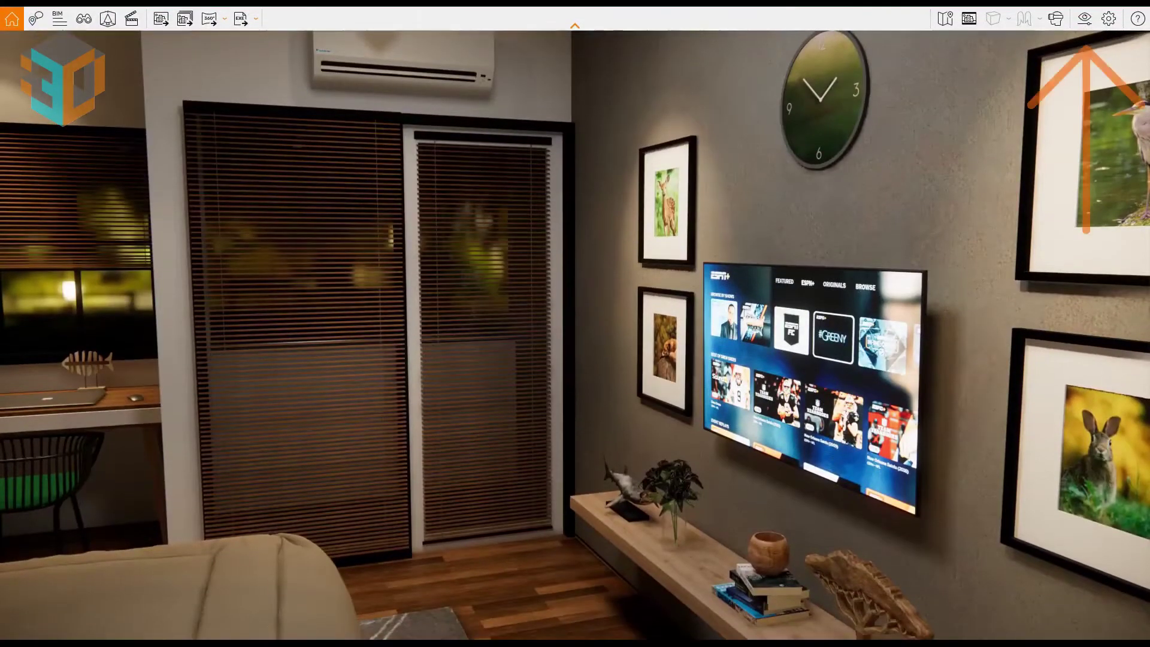
Check the Panorama Resolution on the Visual Settings Output tab, leaving it at Low.
click(1083, 20)
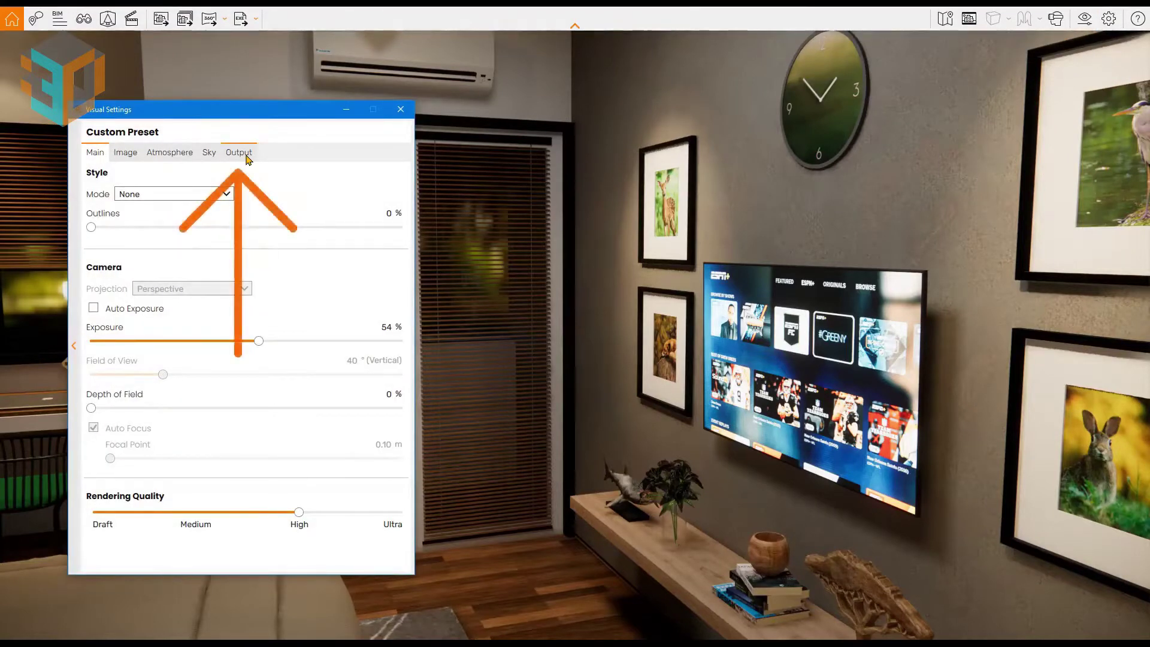
click(246, 154)
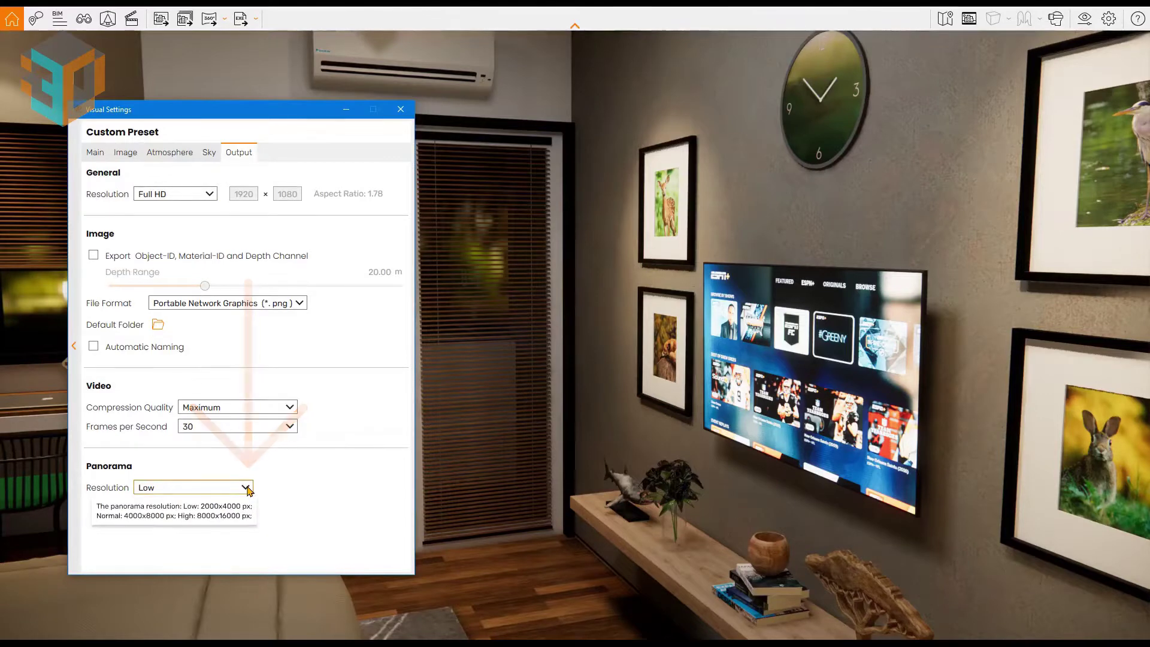
click(248, 488)
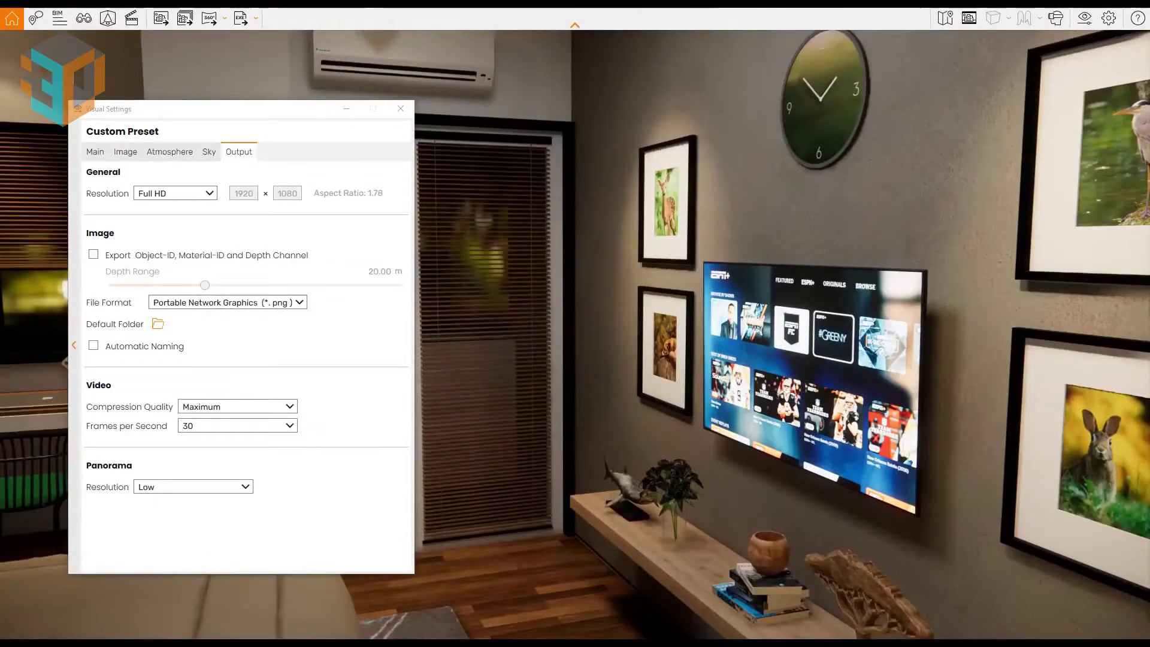
Choose Mono Panorama from the 360° dropdown to render the bedroom view.
click(225, 19)
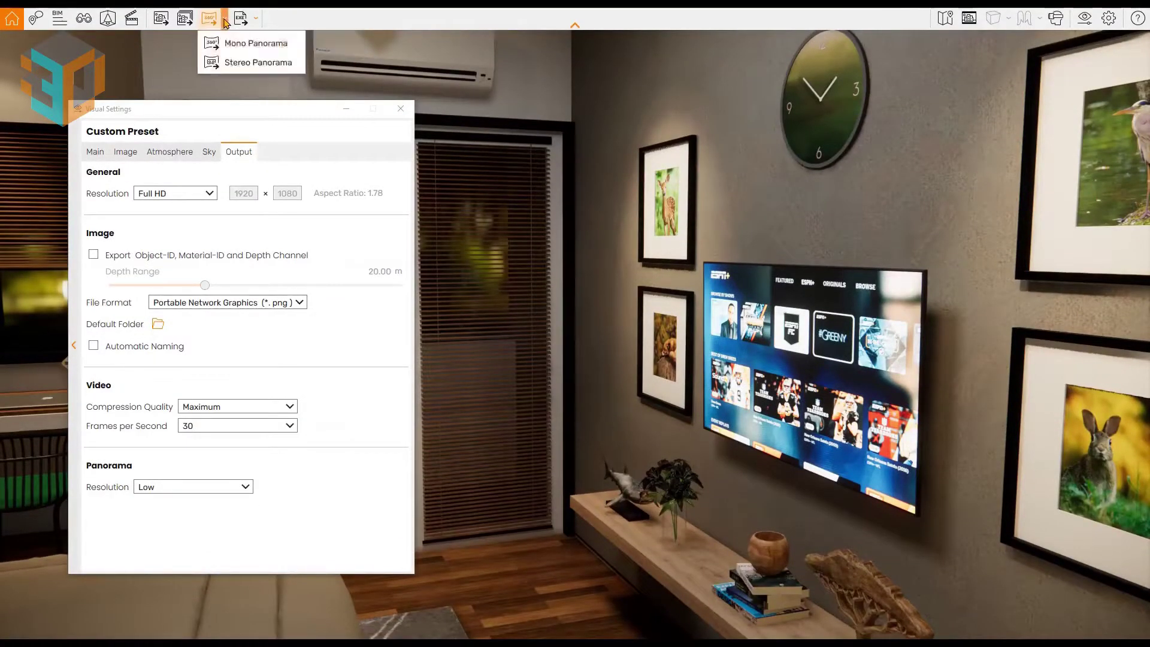
click(228, 48)
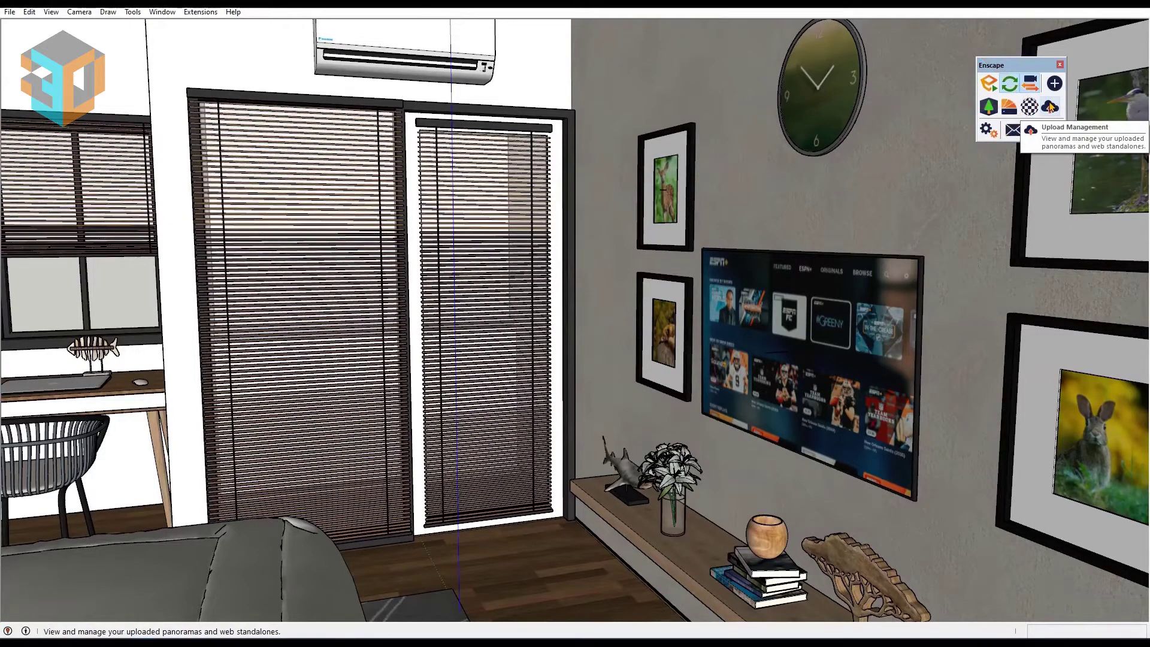
In Upload Management, upload the first 211220-StePan-00 panorama and open it in a browser.
click(1049, 107)
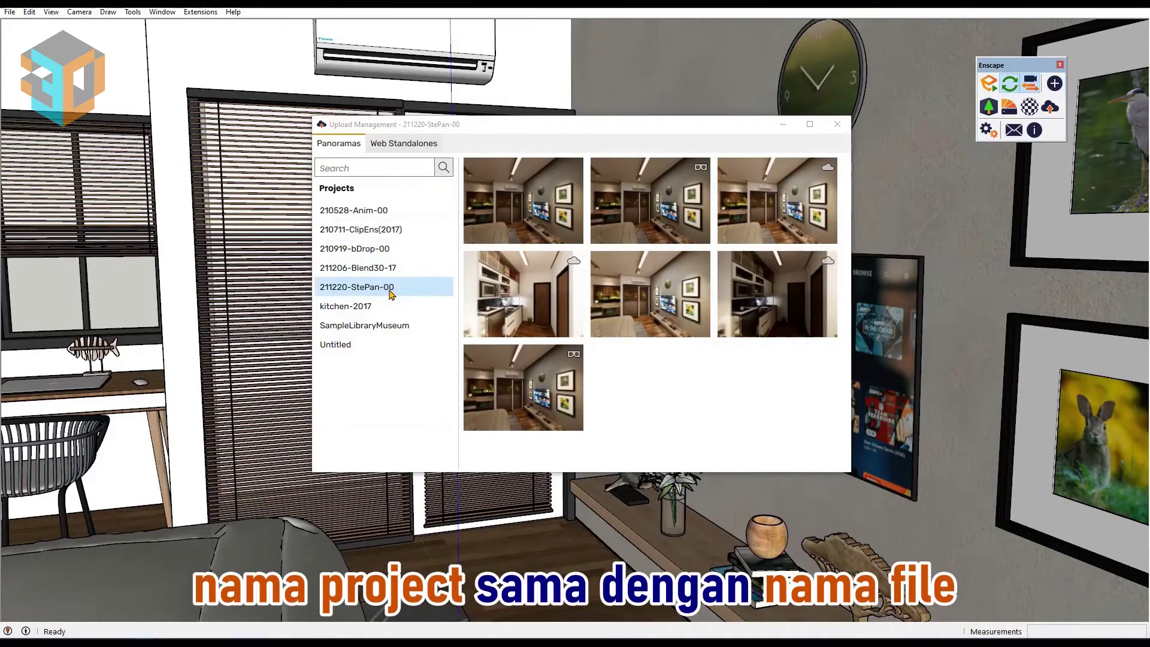
click(392, 294)
mouse_move(523, 199)
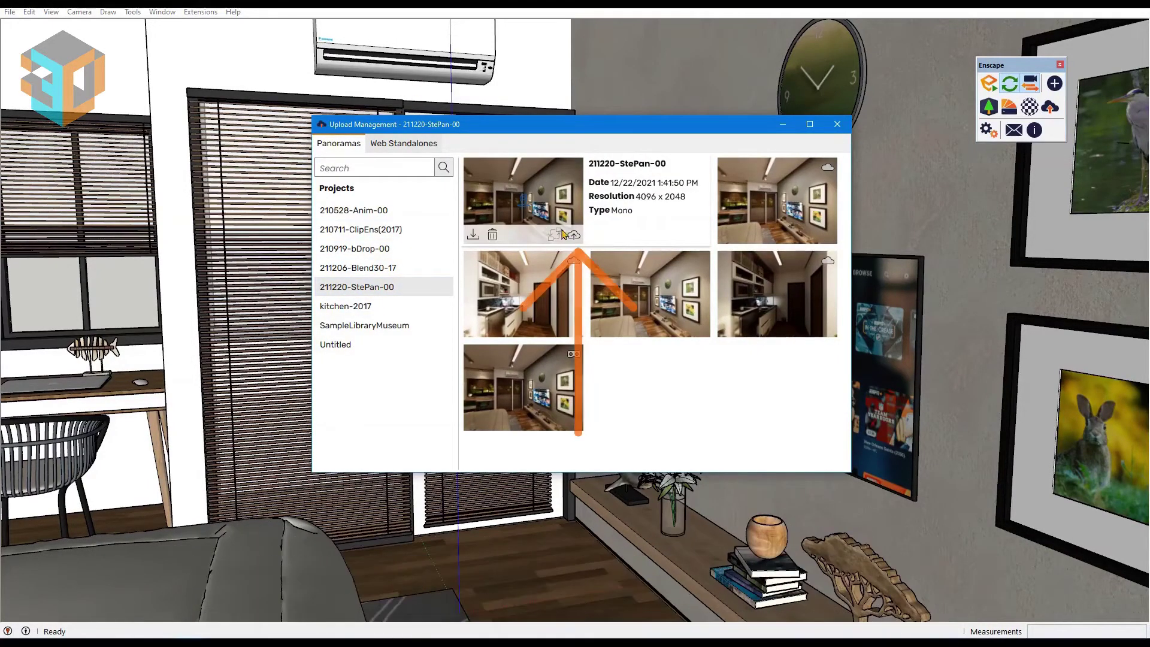
click(573, 234)
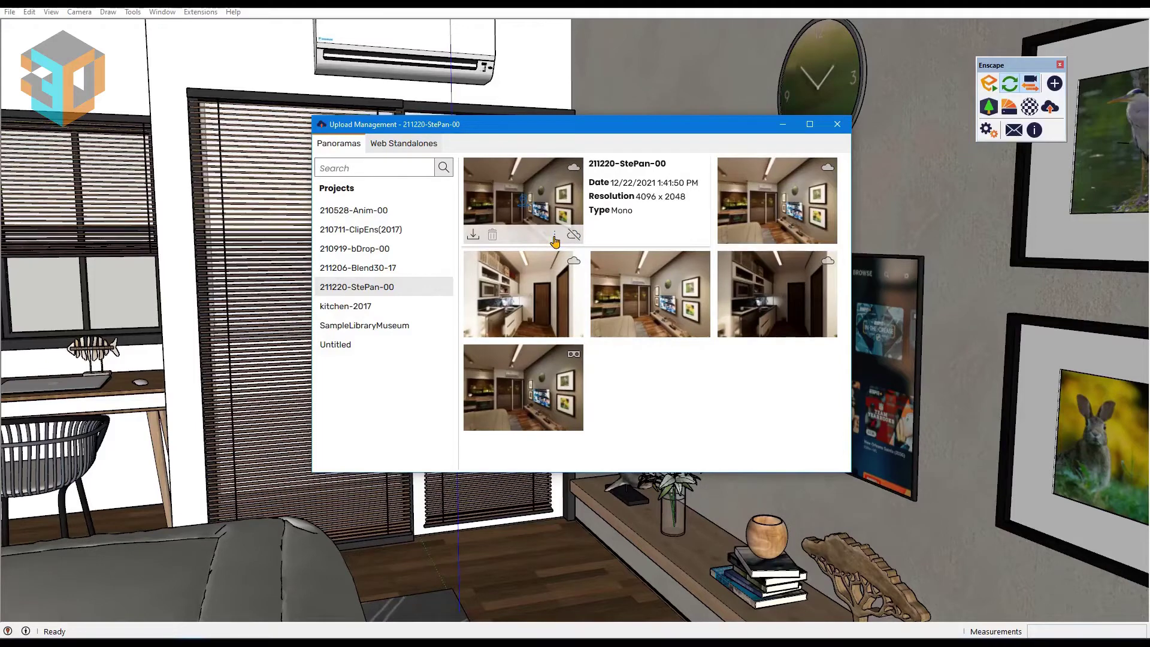
click(555, 238)
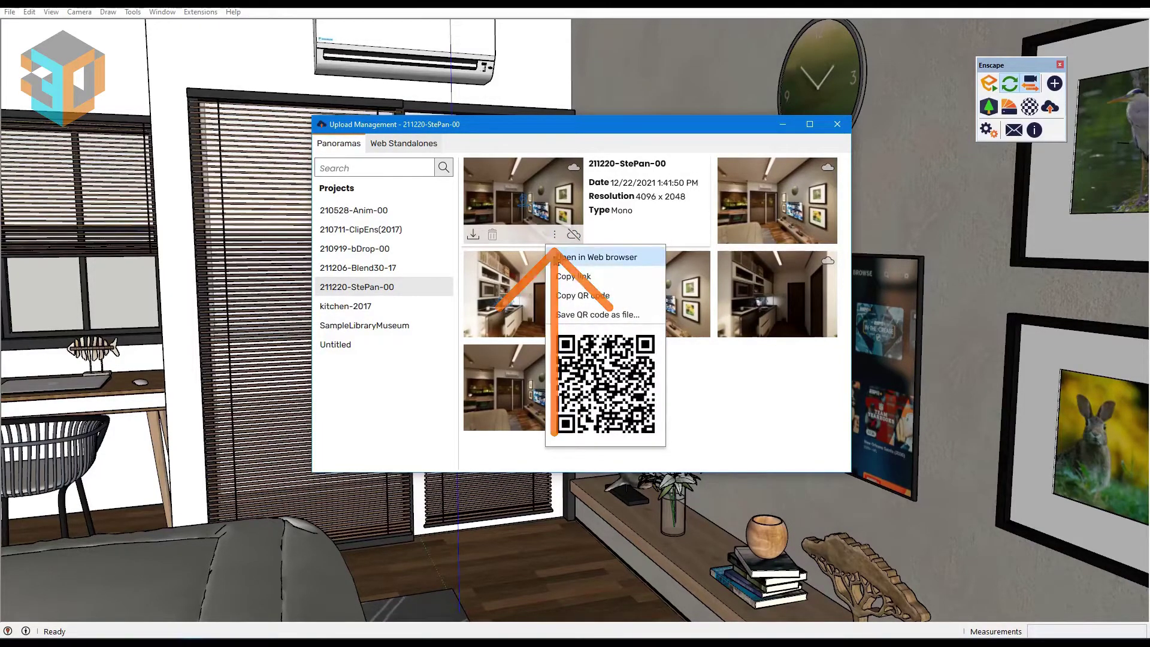
click(554, 258)
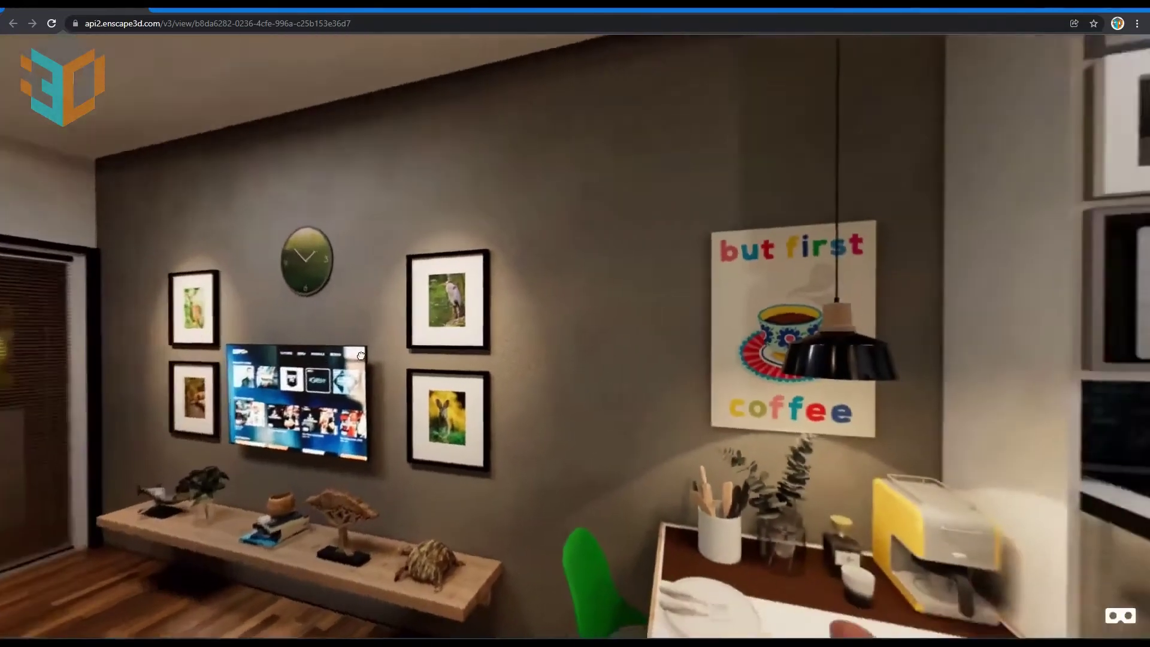
Look around the panorama toward the kitchenette and back, then view it full screen.
drag(676, 356, 267, 357)
drag(750, 367, 488, 367)
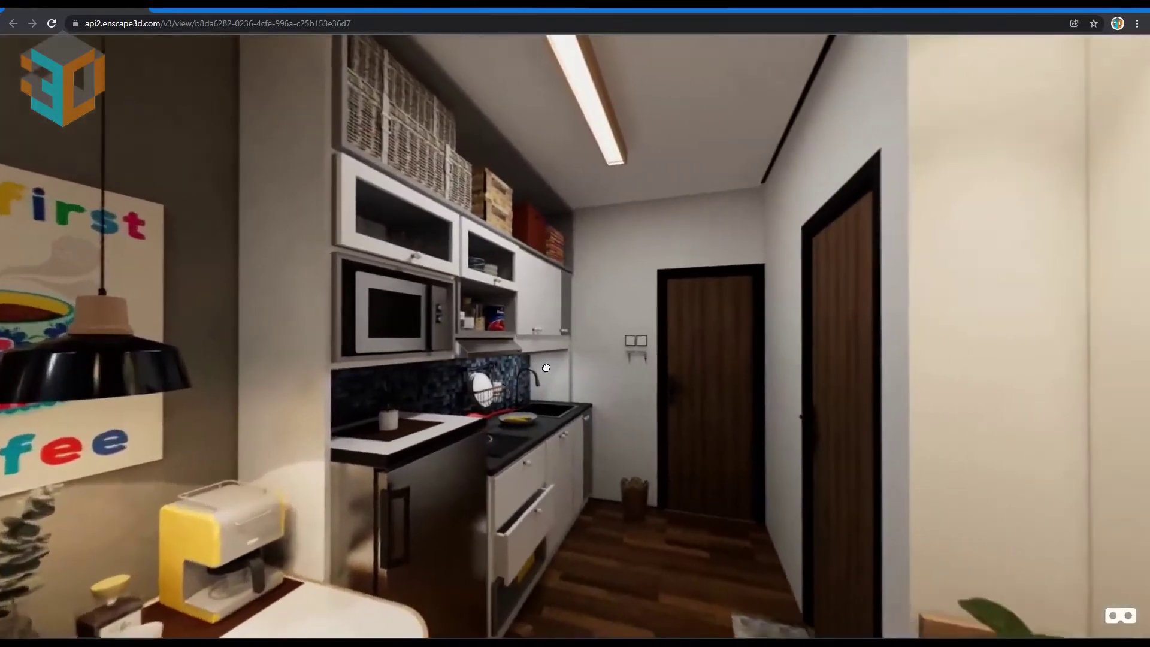
mouse_move(940, 368)
mouse_down()
mouse_move(708, 348)
mouse_move(604, 278)
mouse_move(496, 244)
mouse_move(373, 338)
mouse_up()
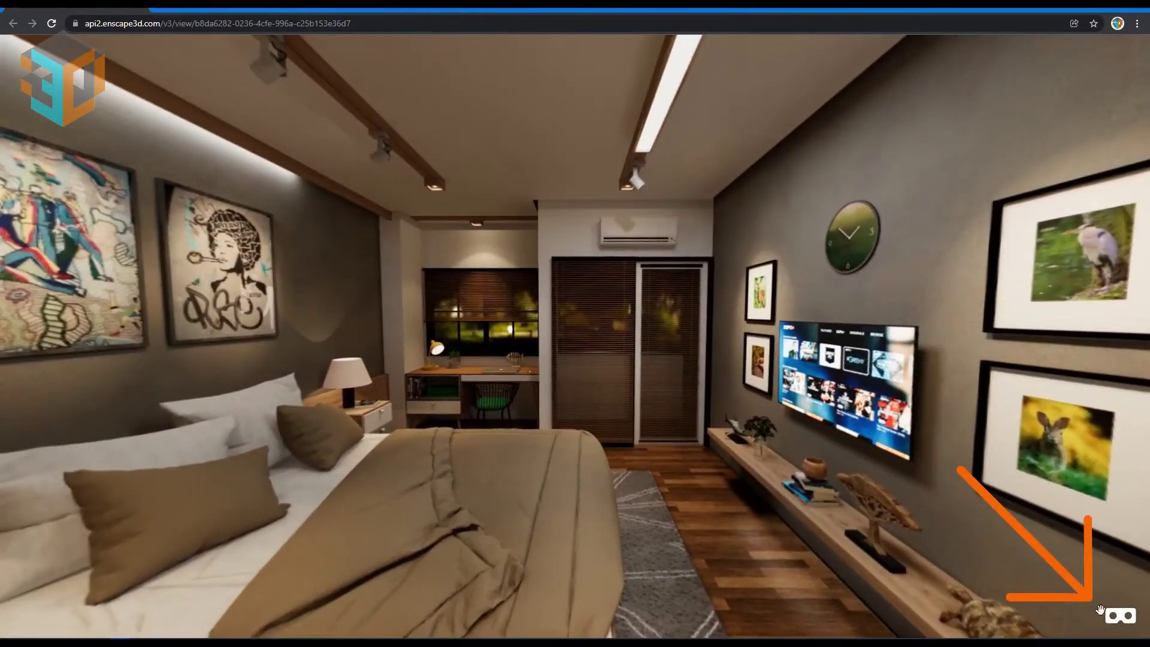
click(1121, 617)
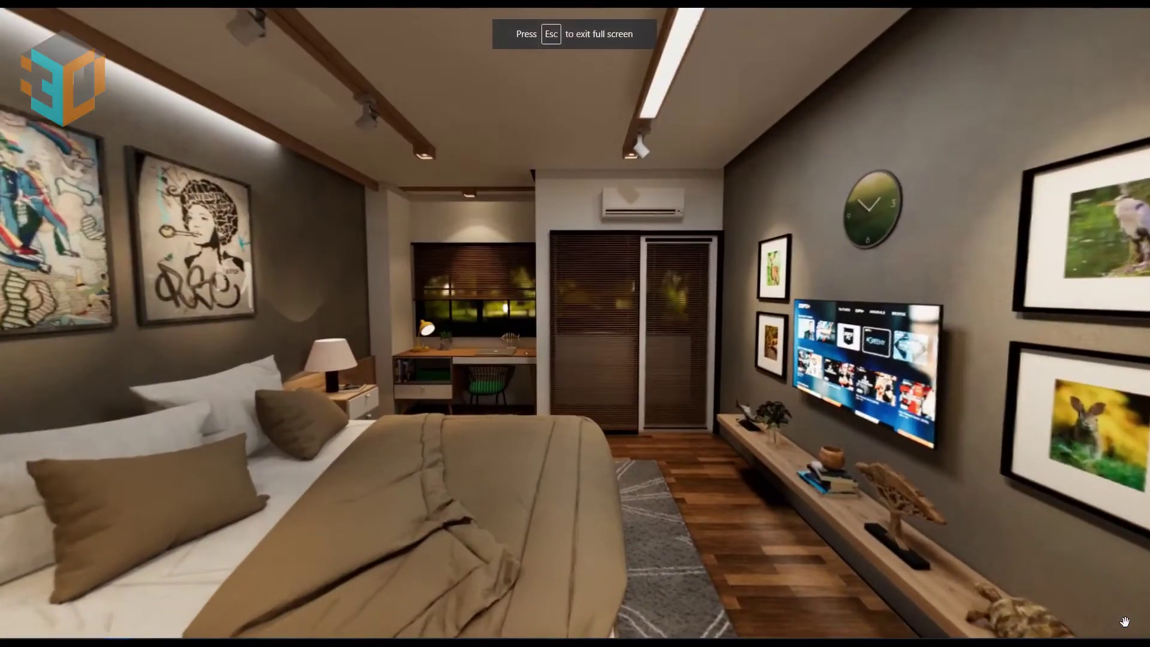
drag(843, 362, 180, 374)
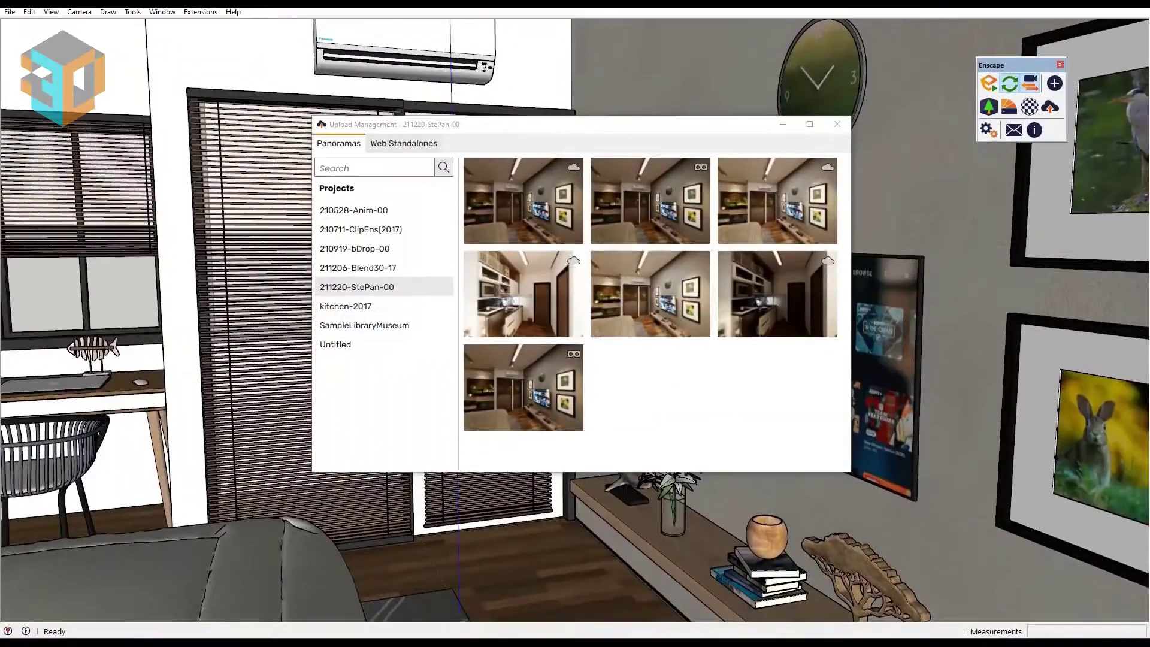
mouse_move(523, 199)
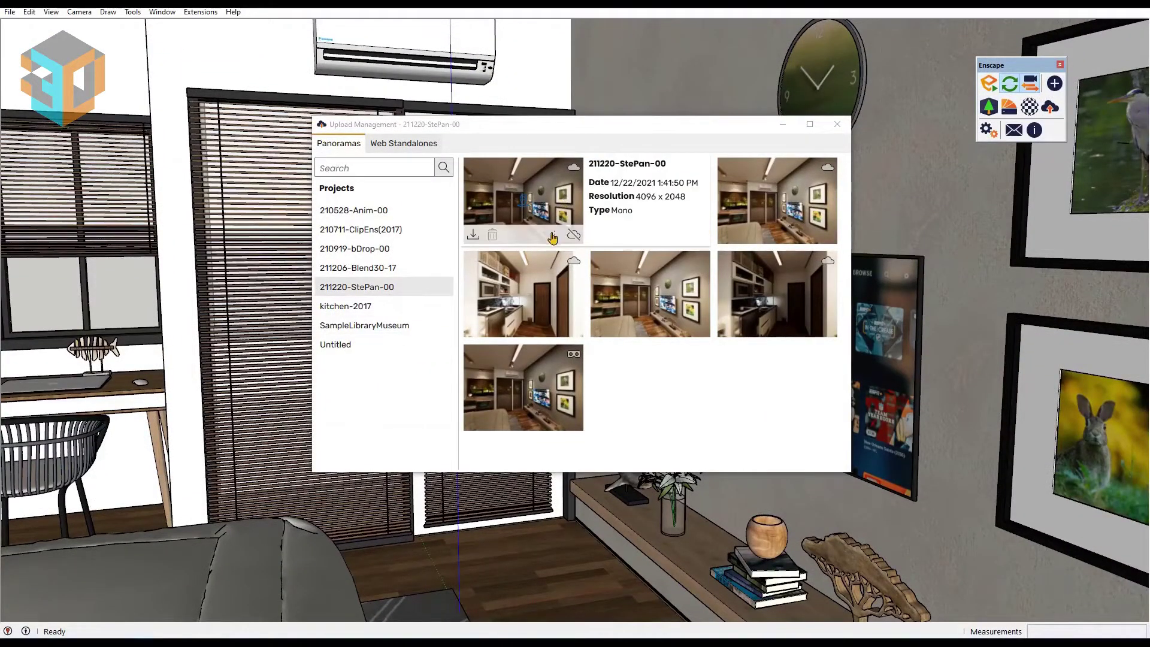
Open the mono panorama's menu to get its sharing link and QR code.
click(552, 236)
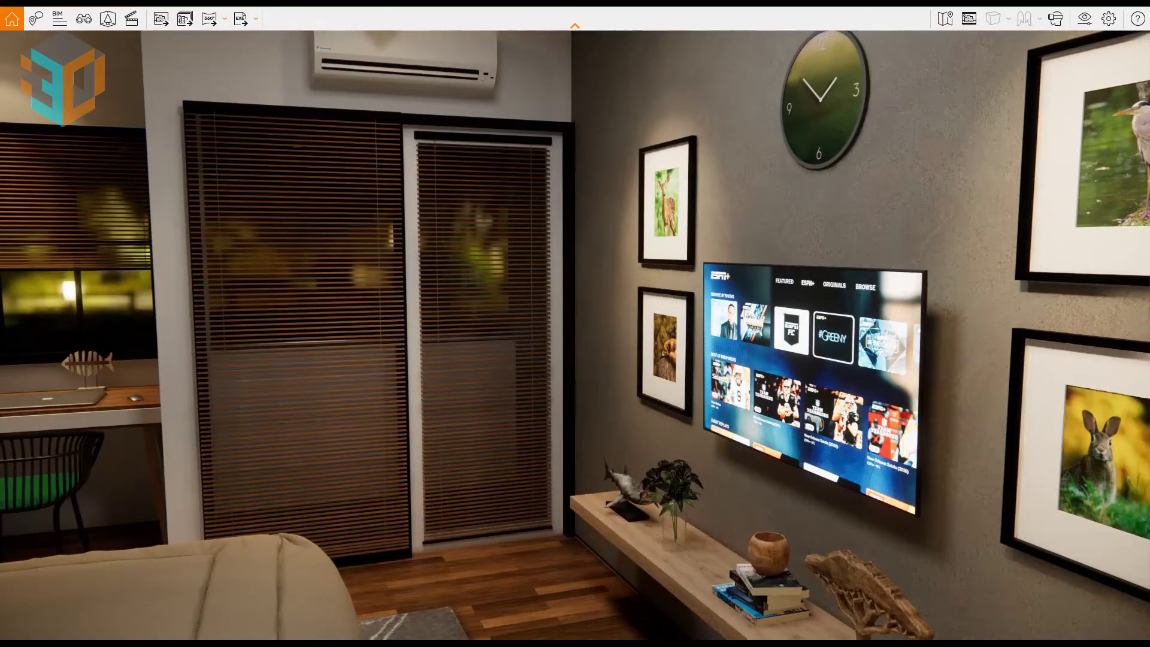
Choose Stereo Panorama from the 360° dropdown to render the TV-wall view.
click(226, 20)
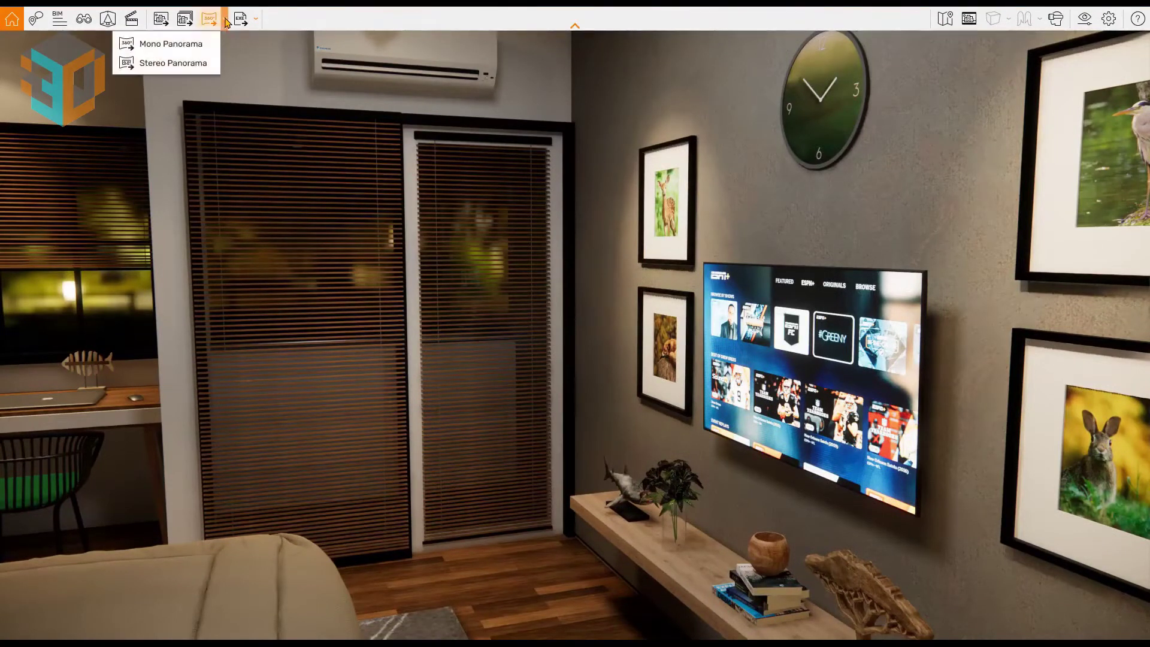
click(204, 66)
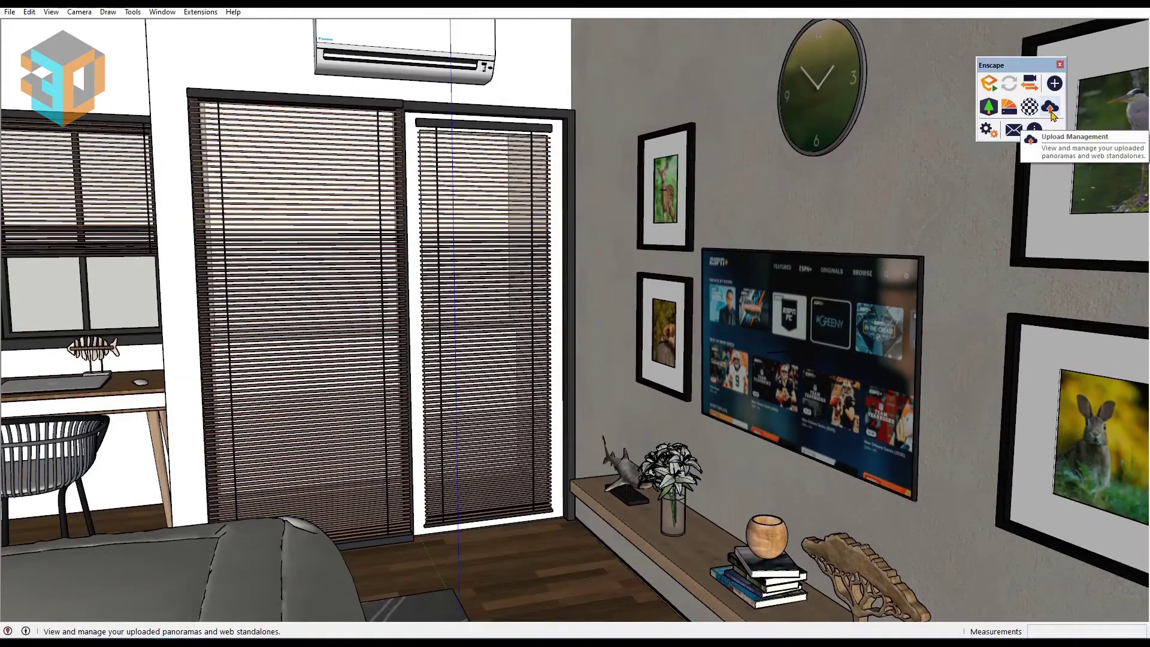
Upload the 4096 x 4096 stereo bedroom panorama from Upload Management to the Enscape cloud.
click(1050, 108)
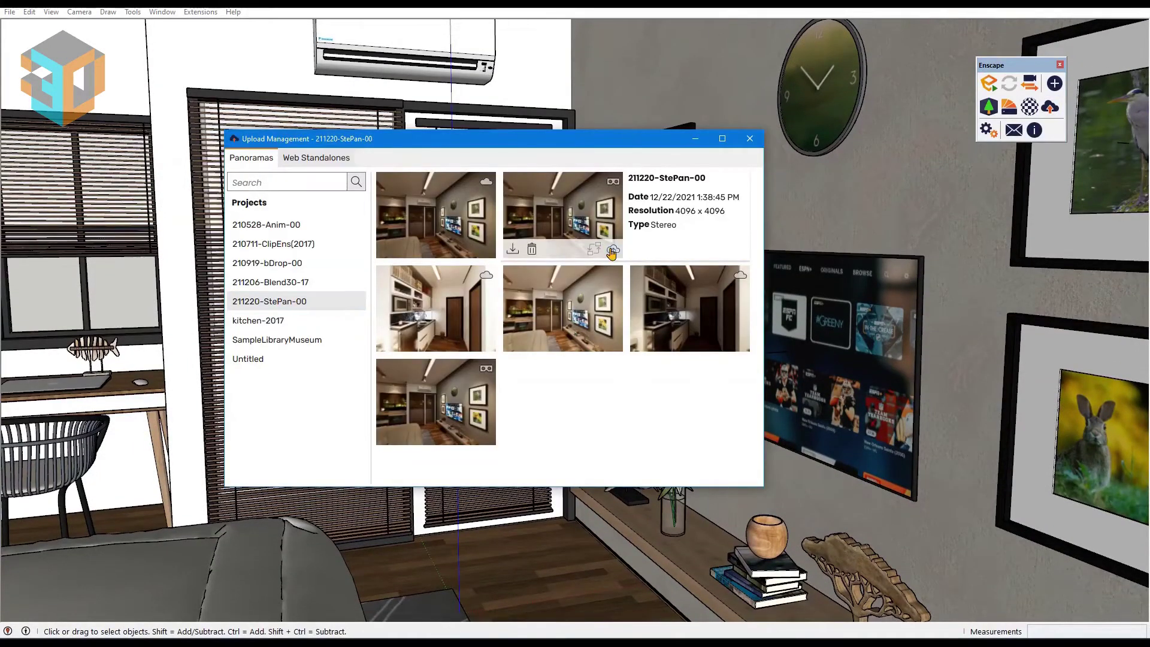
click(611, 252)
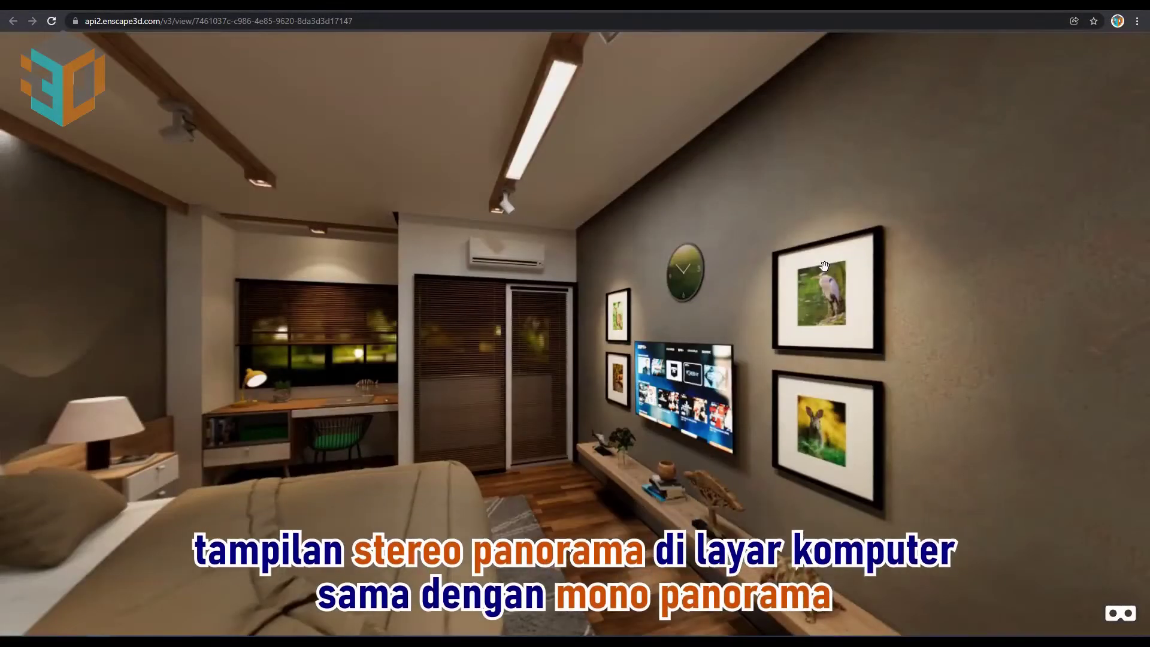
Turn the fullscreen stereo panorama from kitchen to wardrobe, then reopen Upload Management.
mouse_move(825, 266)
mouse_down()
mouse_move(150, 258)
mouse_move(358, 321)
mouse_move(372, 244)
mouse_up()
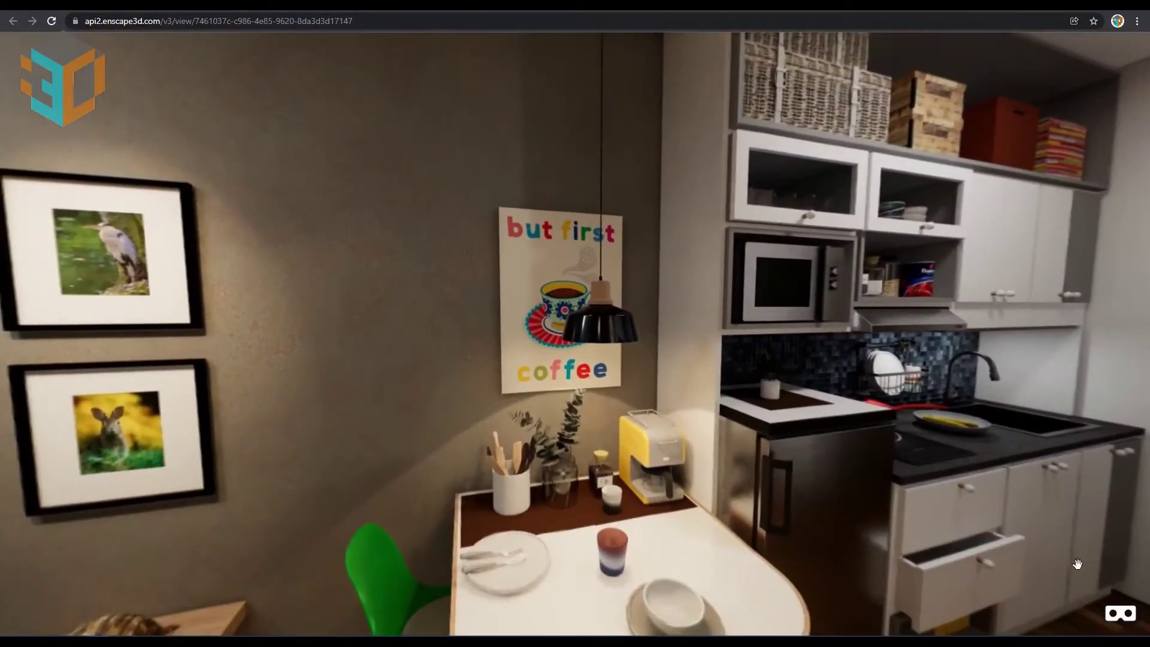
click(1117, 617)
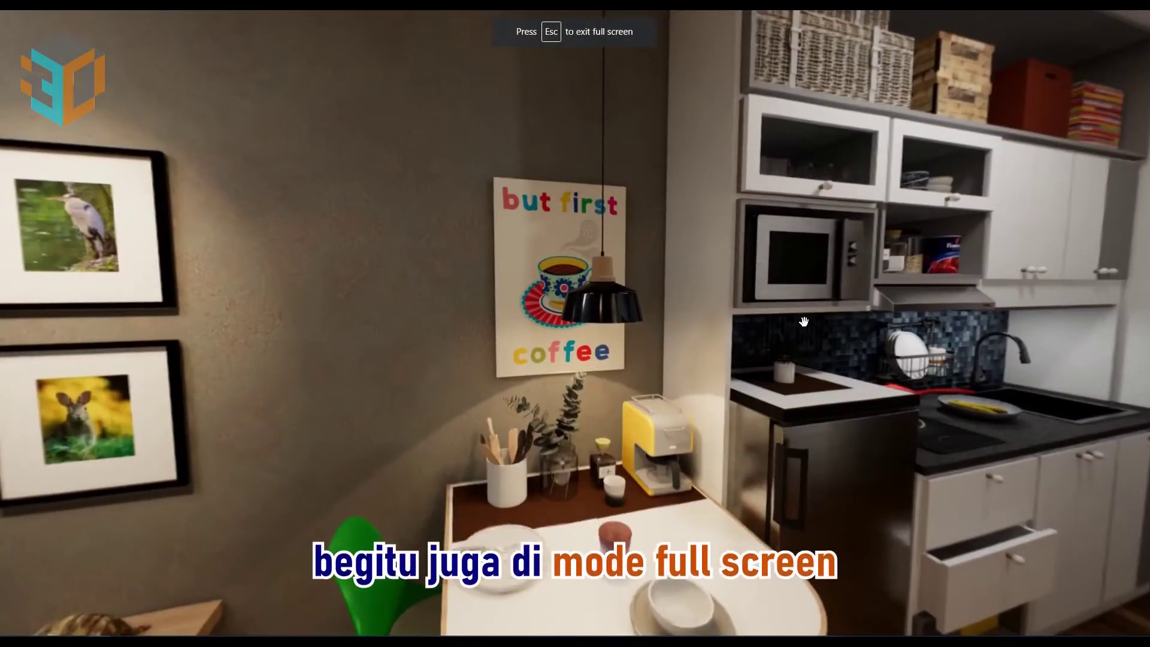
mouse_move(831, 352)
mouse_down()
mouse_move(641, 338)
mouse_move(339, 279)
mouse_move(400, 253)
mouse_up()
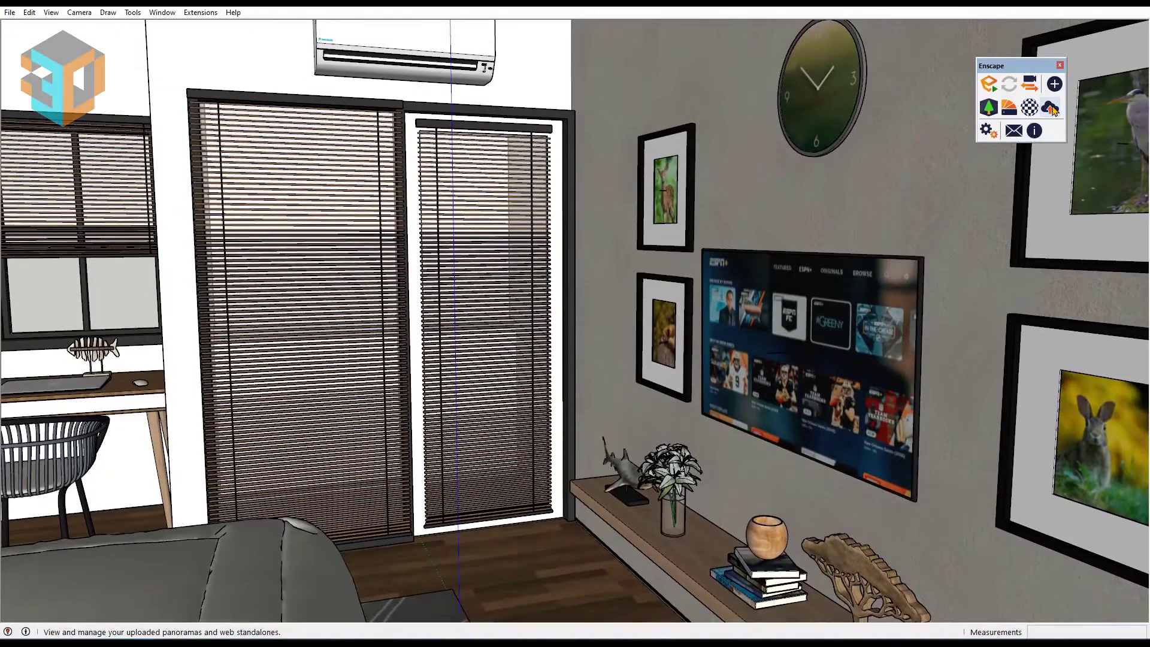
click(1051, 108)
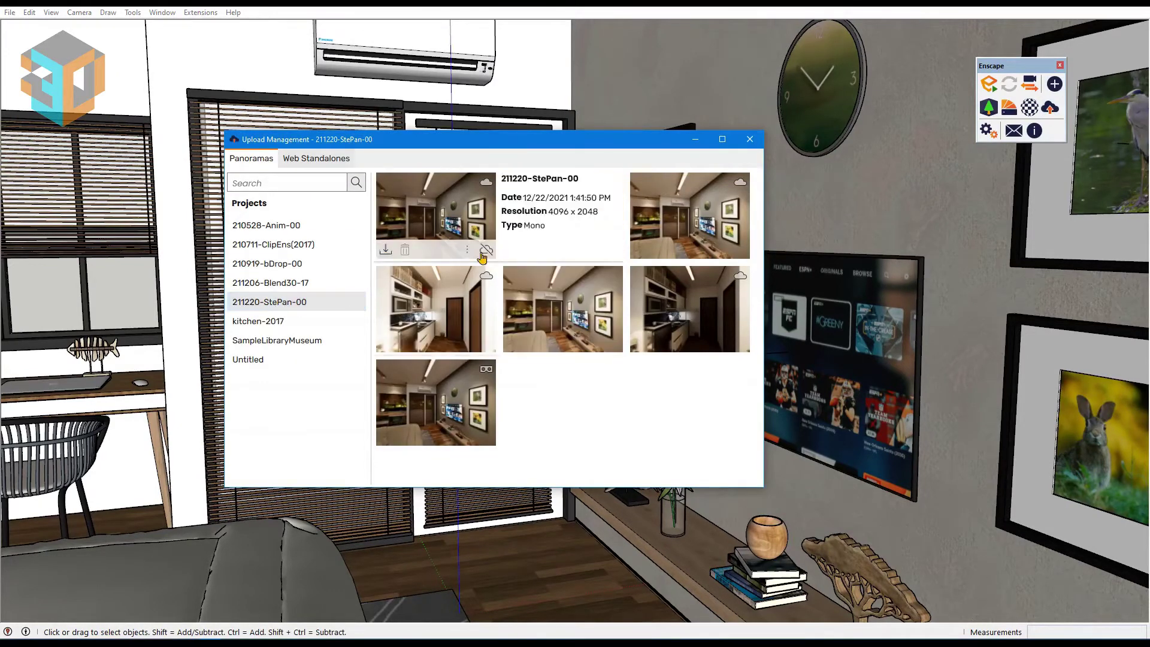
mouse_move(562, 215)
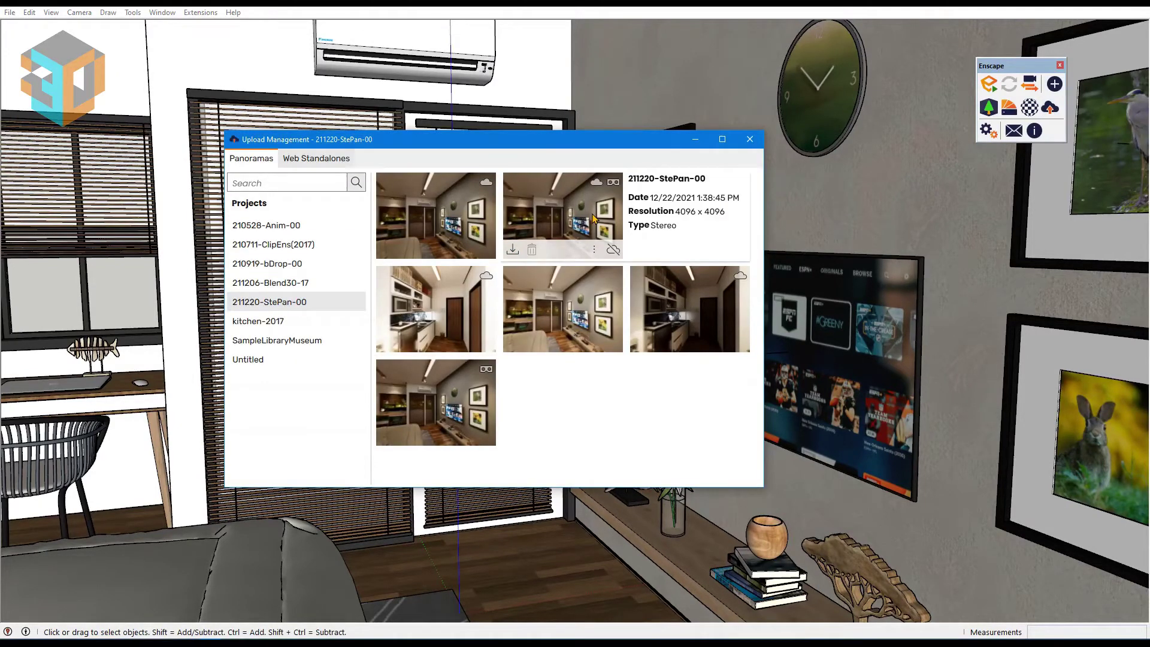
Download the stereo panorama as a JPEG named stereo-bedroom in the StePan folder.
click(513, 252)
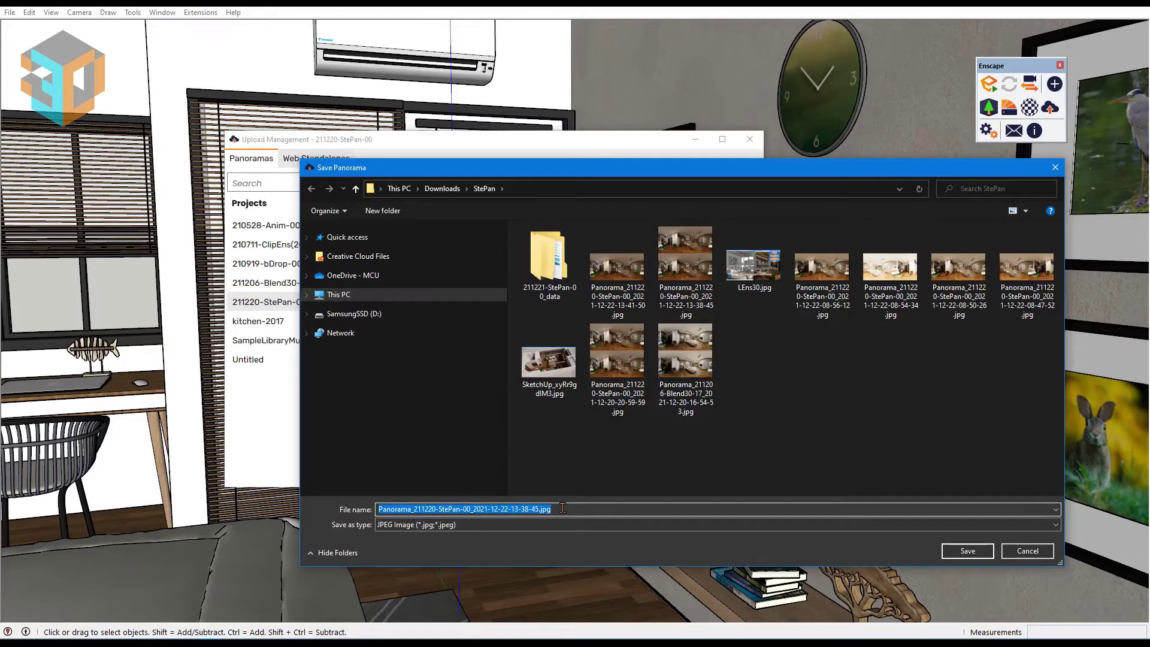
text(stereo-bedroom)
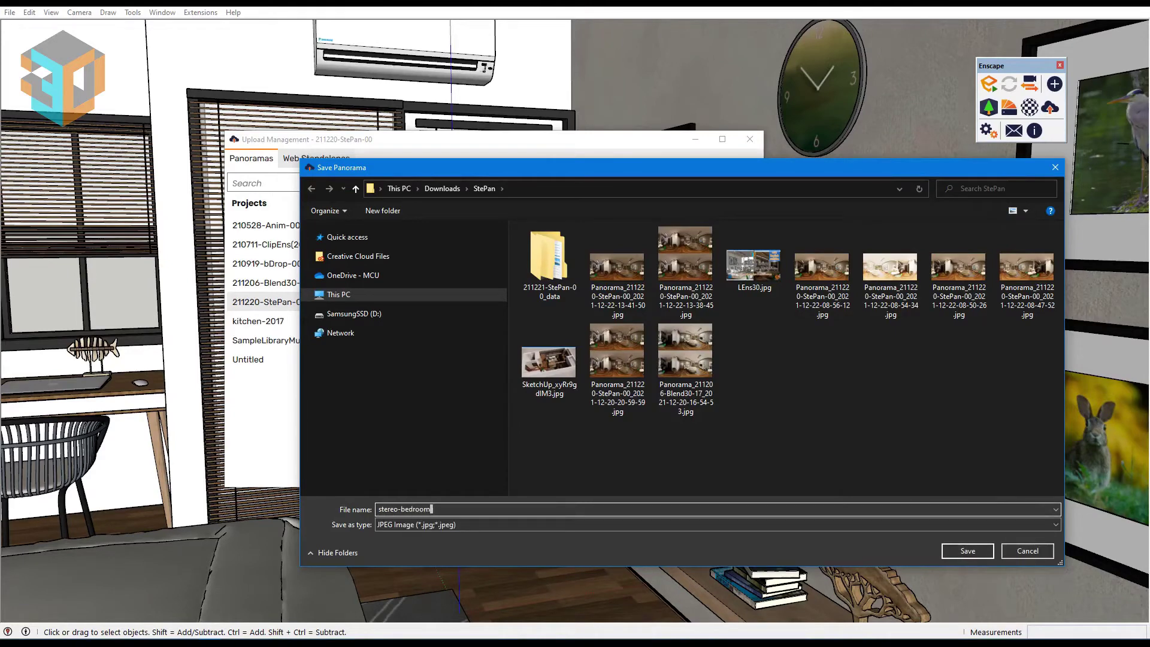
key(Return)
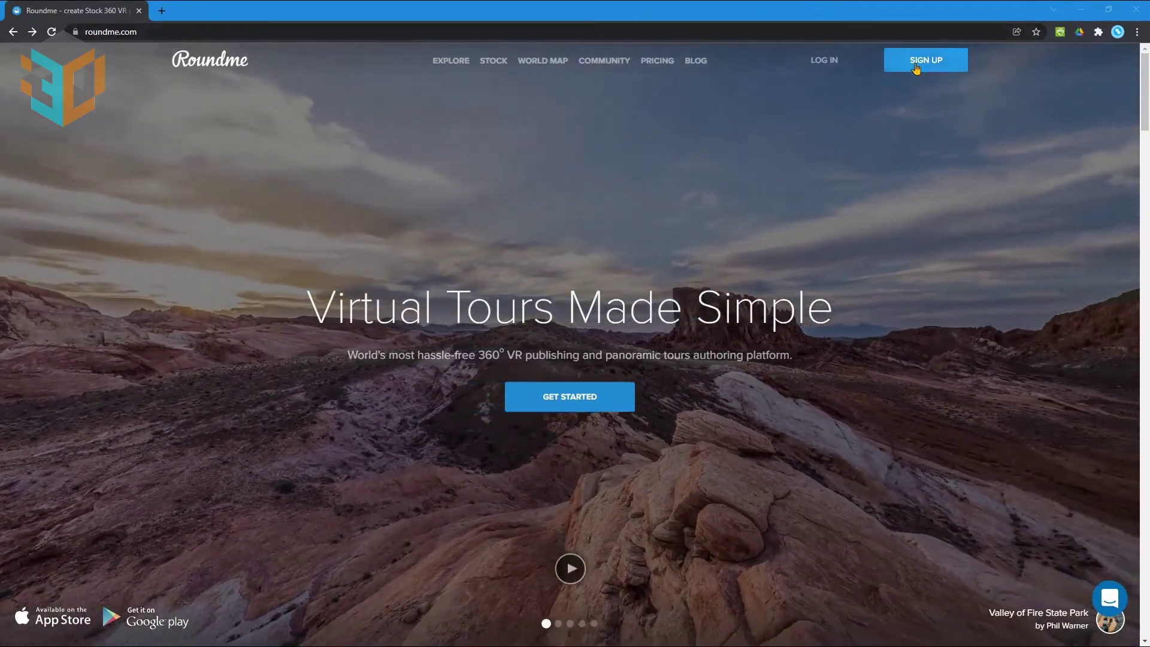
Open Roundme's sign-up form, then review pricing: $0 Basic versus $8.25/month Pro.
click(917, 69)
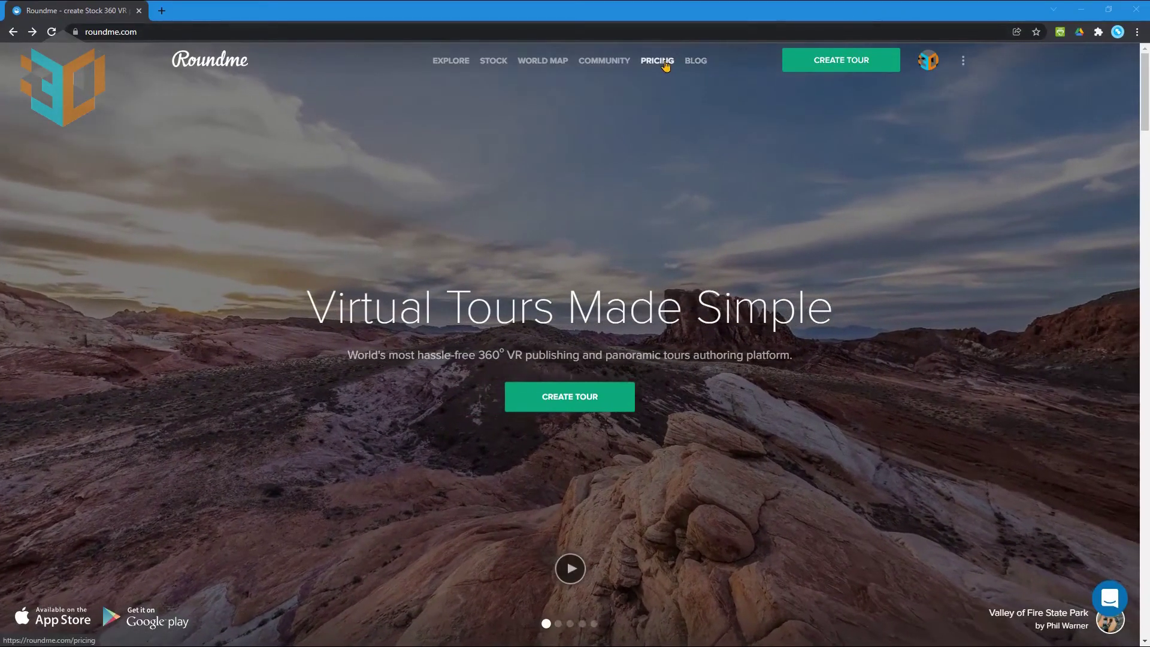
click(667, 63)
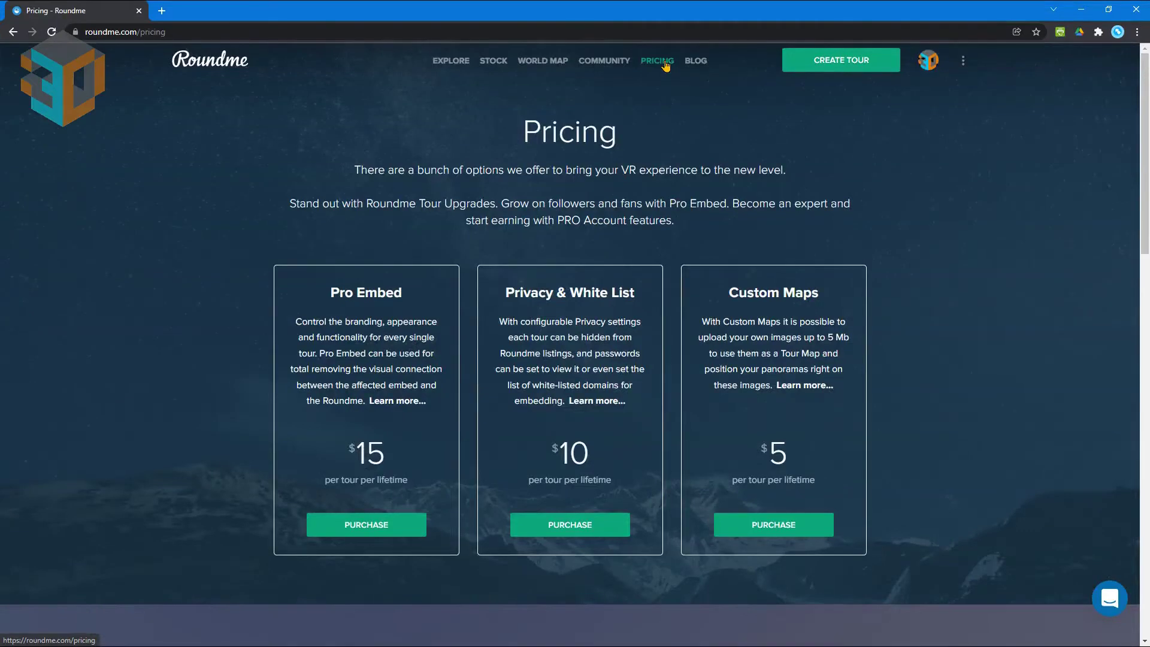
scroll(991, 230, down, 5)
scroll(991, 231, down, 4)
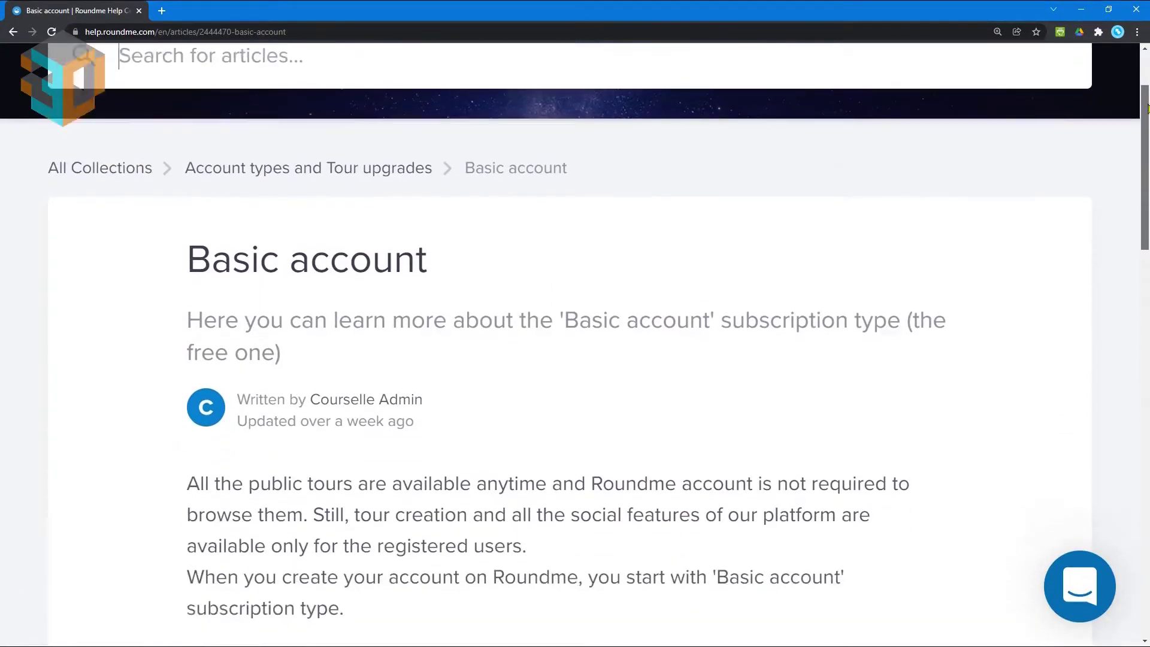
scroll(575, 330, down, 2)
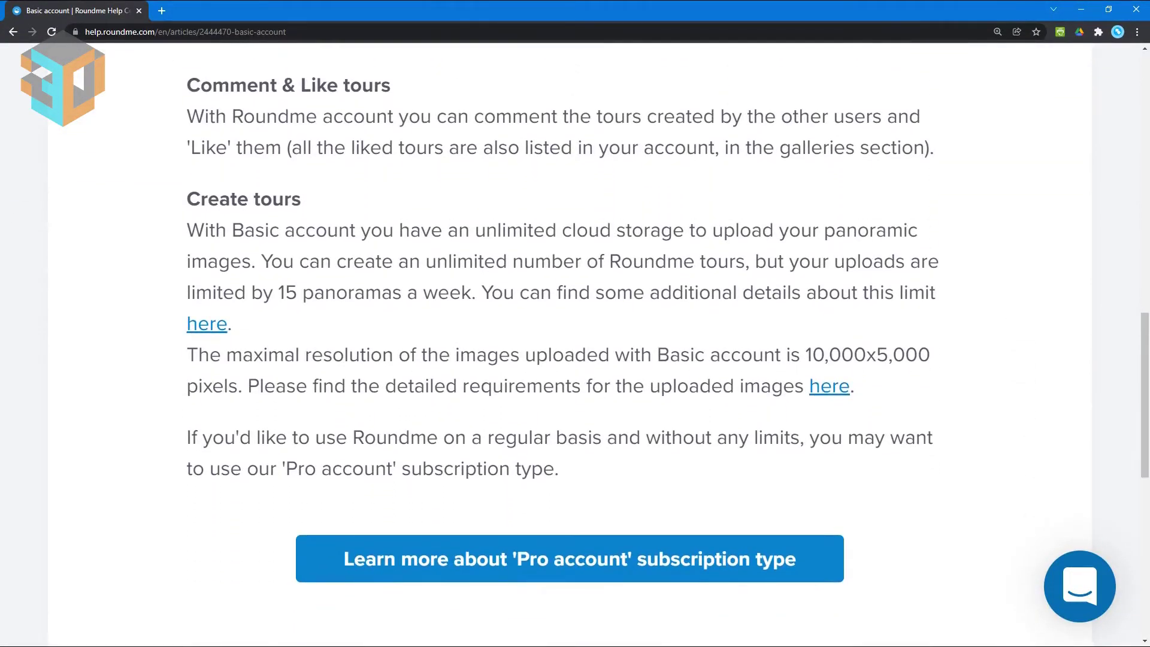
Read the 'What images can I upload?' article on Basic's 10,000x5,000 side-by-side limit.
click(832, 388)
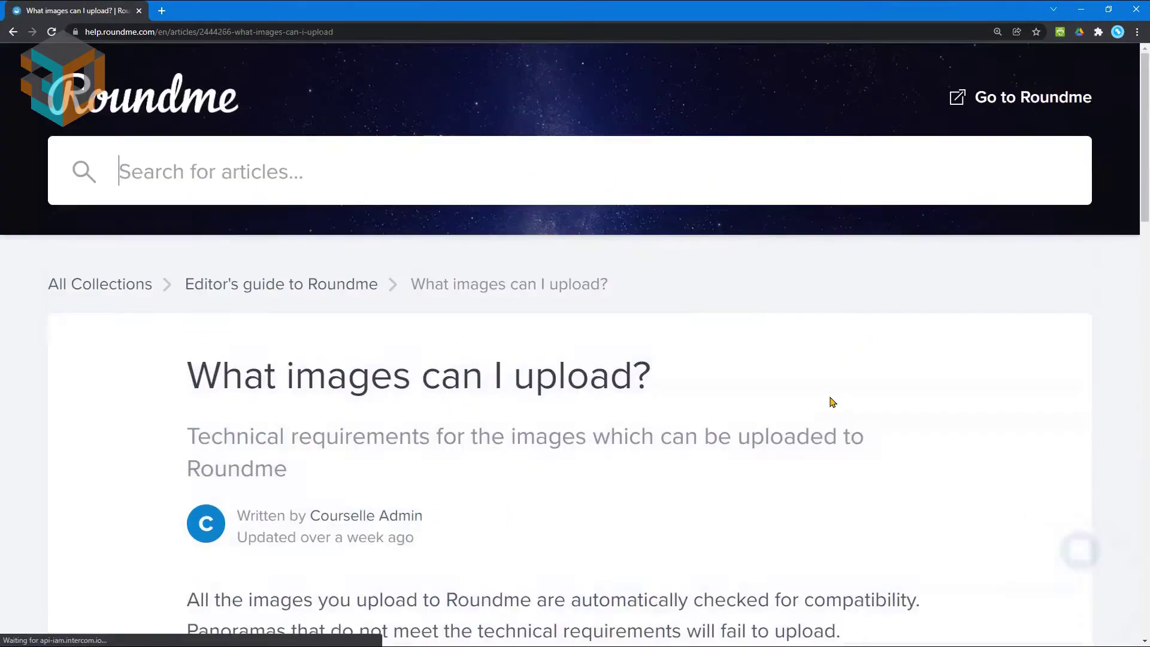
scroll(831, 401, down, 2)
scroll(832, 401, down, 7)
scroll(832, 402, down, 3)
scroll(831, 401, down, 2)
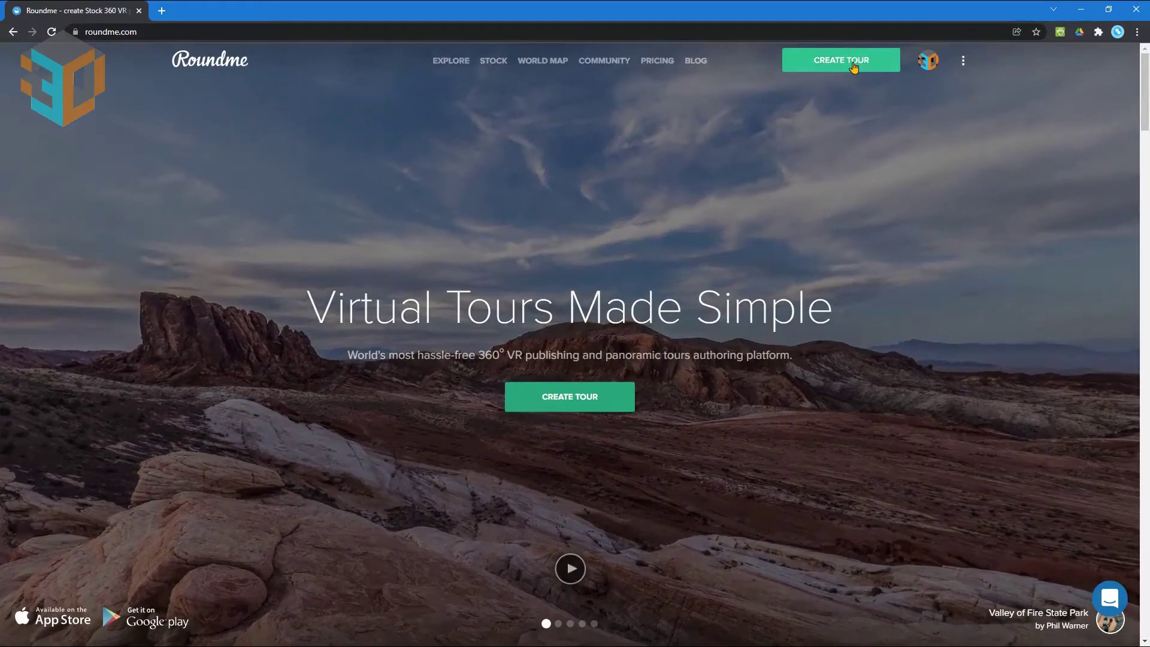
Start a new tour from the saved panorama file and title it 'Small Apartement'.
click(854, 65)
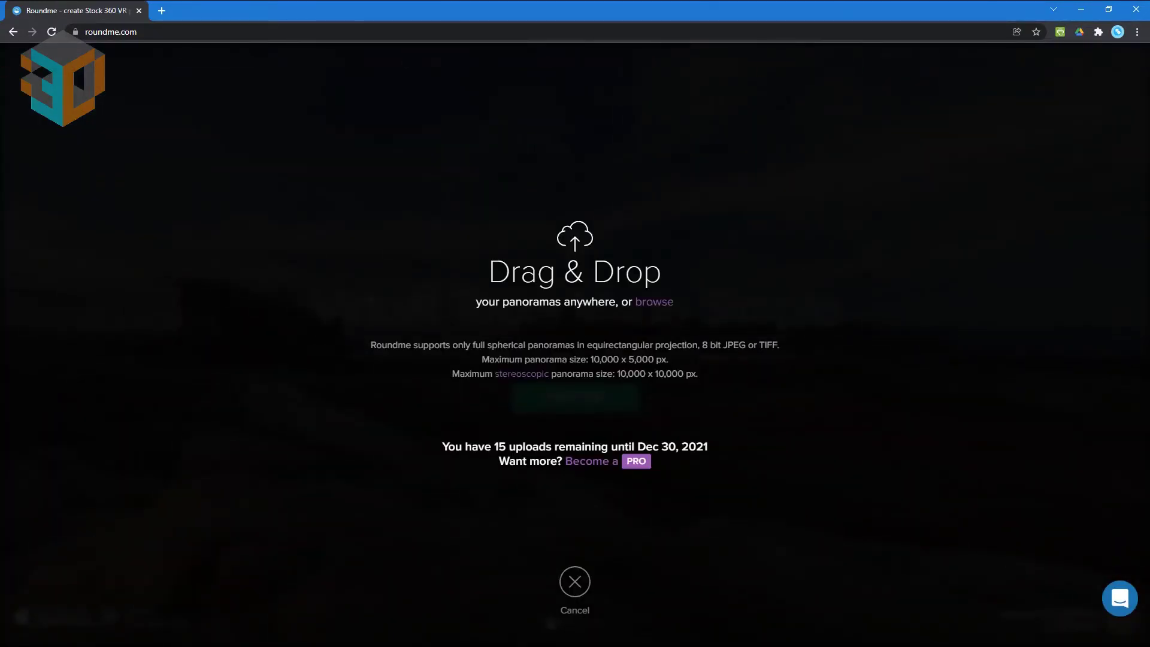
drag(3, 219, 373, 230)
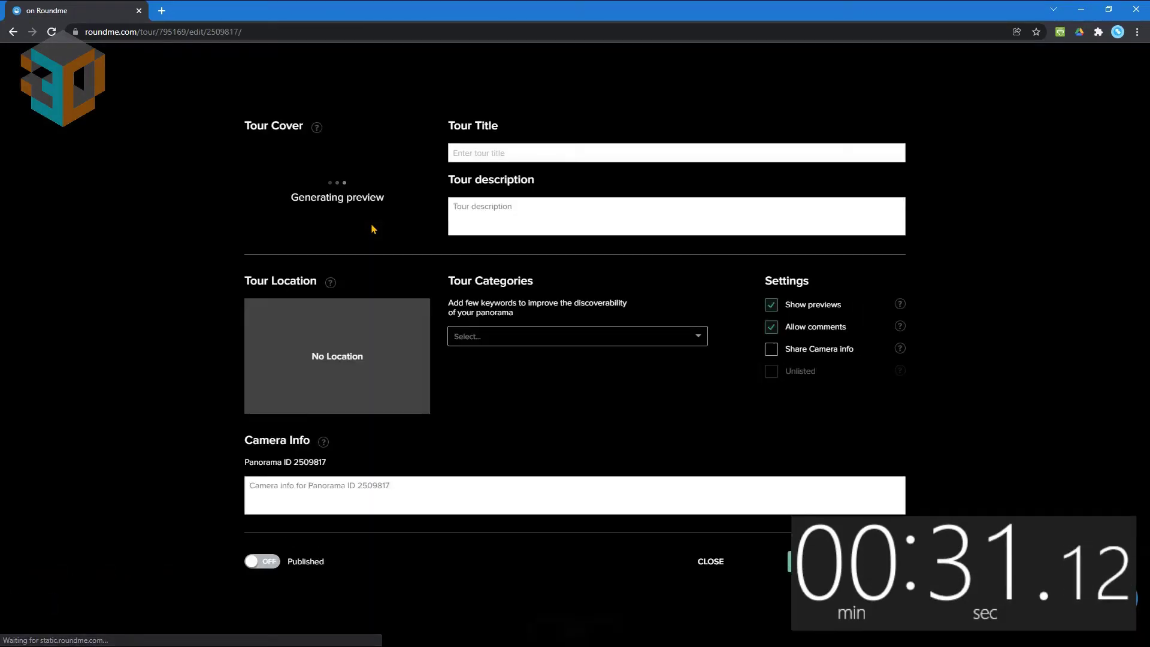
click(496, 153)
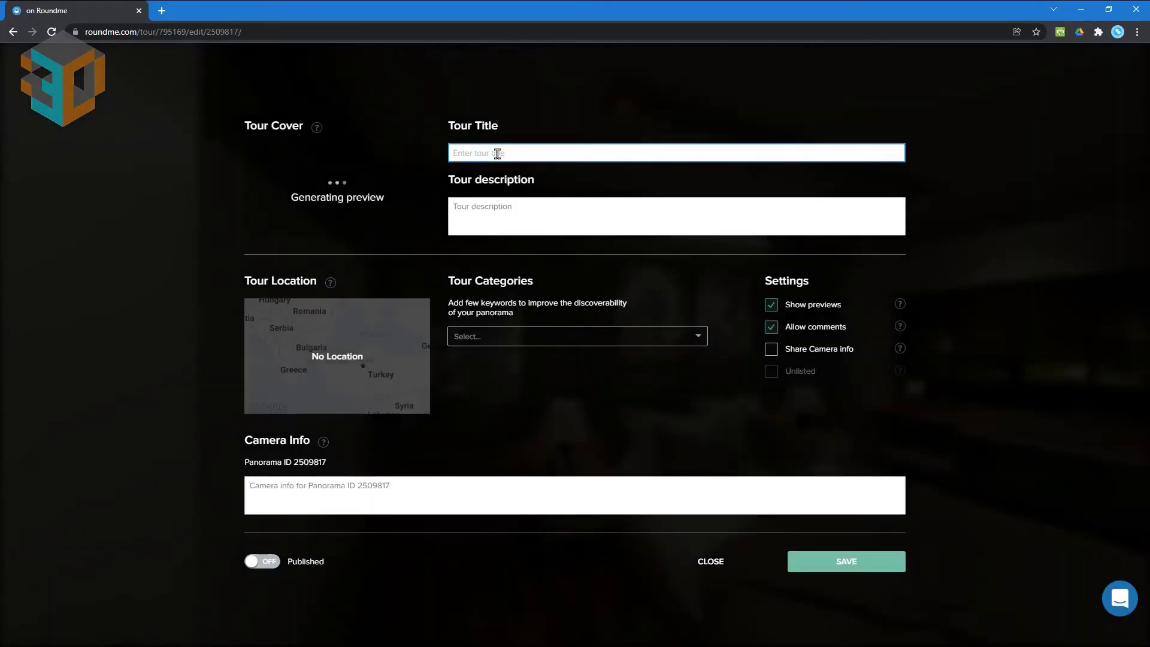
text(Small Apartem)
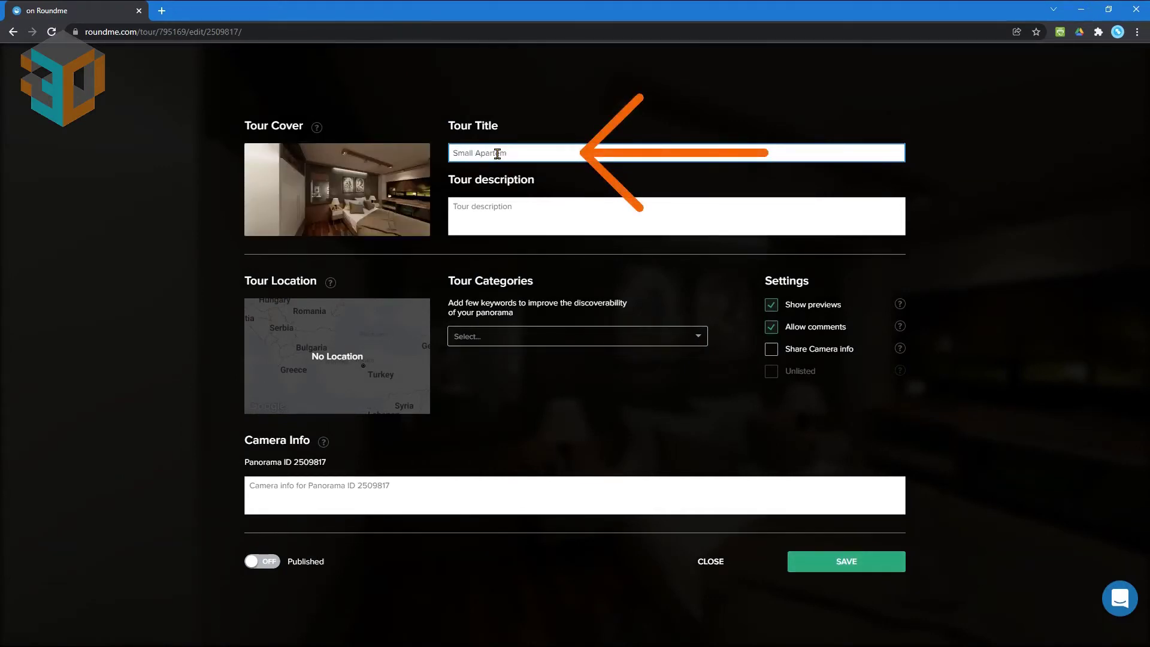
text(ent)
Add the description 'Stereo Panorama' and set the tour to Published.
click(502, 208)
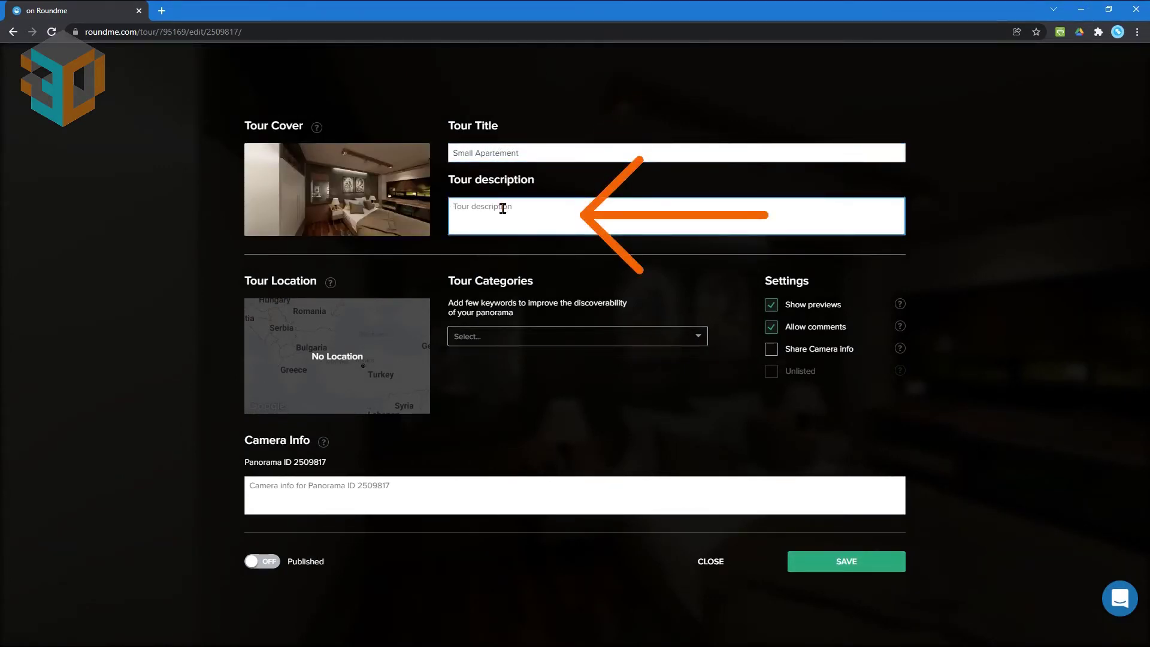
text(Stereo Panorama)
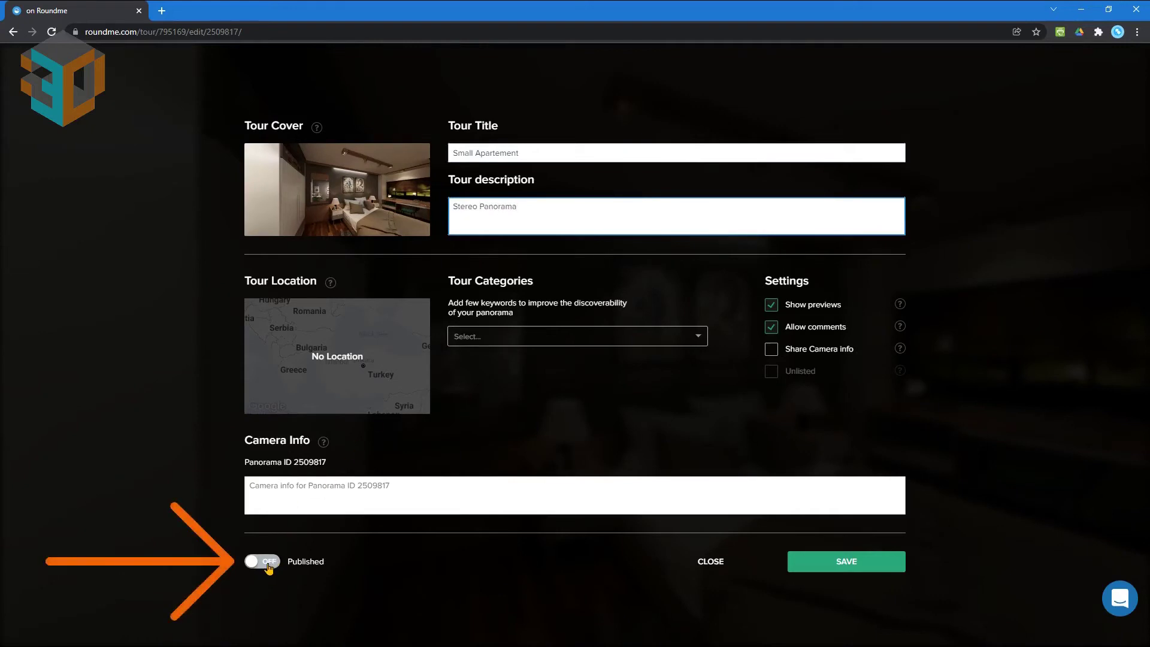
click(267, 564)
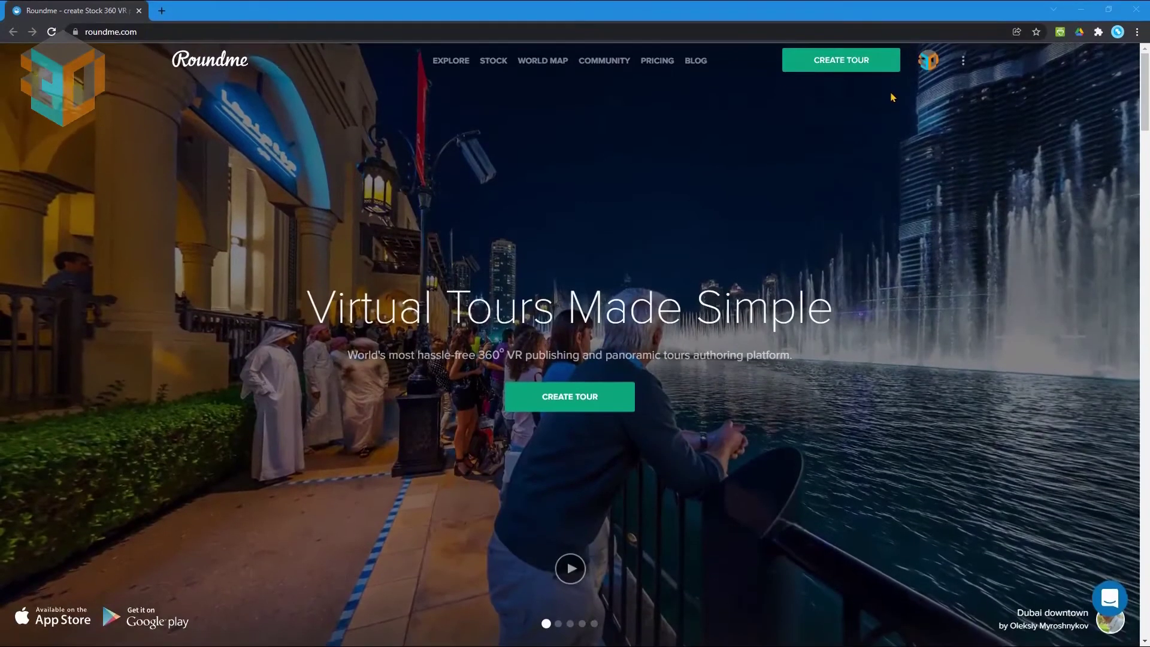
Open the Small Apartement tour from the account's Published tours.
click(932, 64)
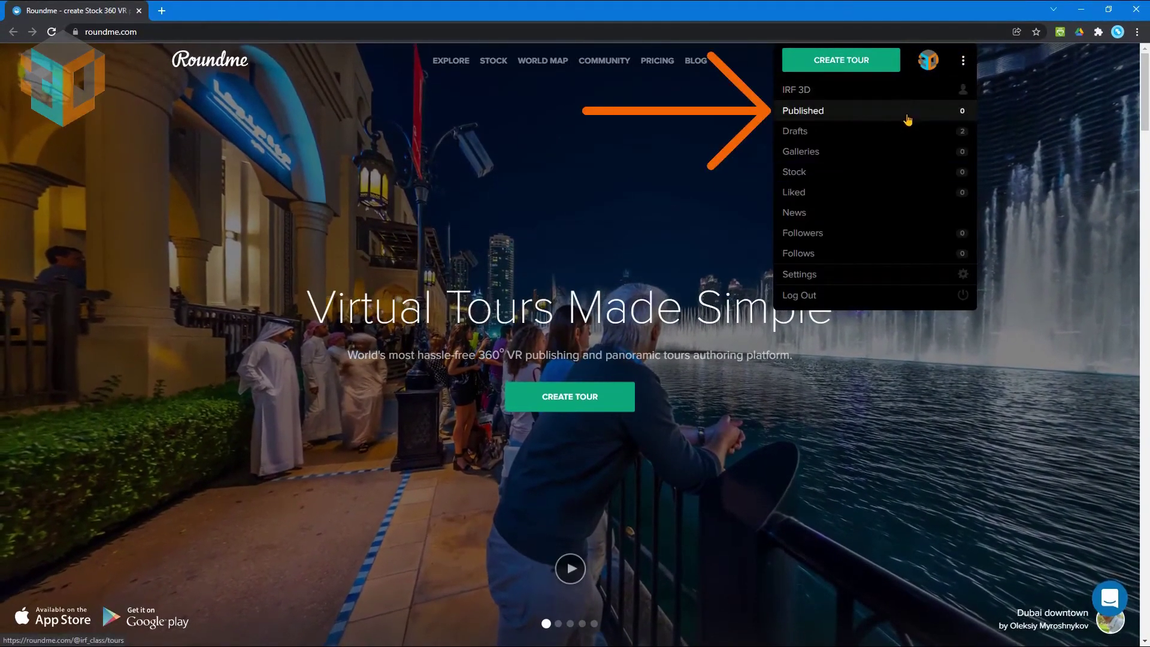
click(907, 114)
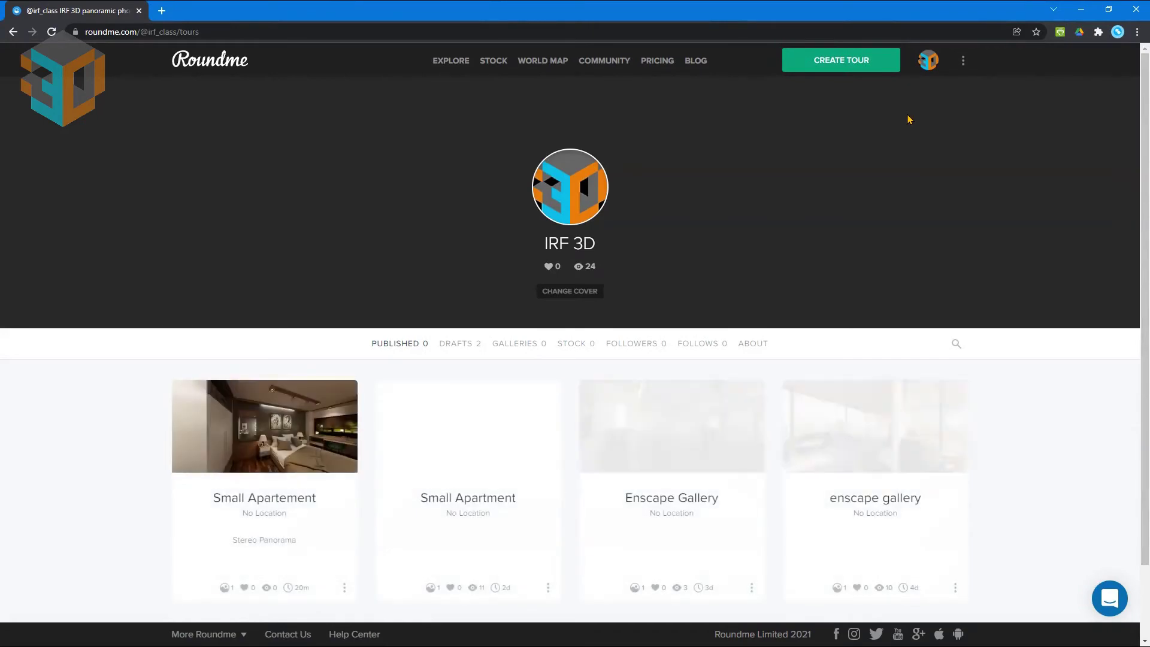
mouse_move(264, 425)
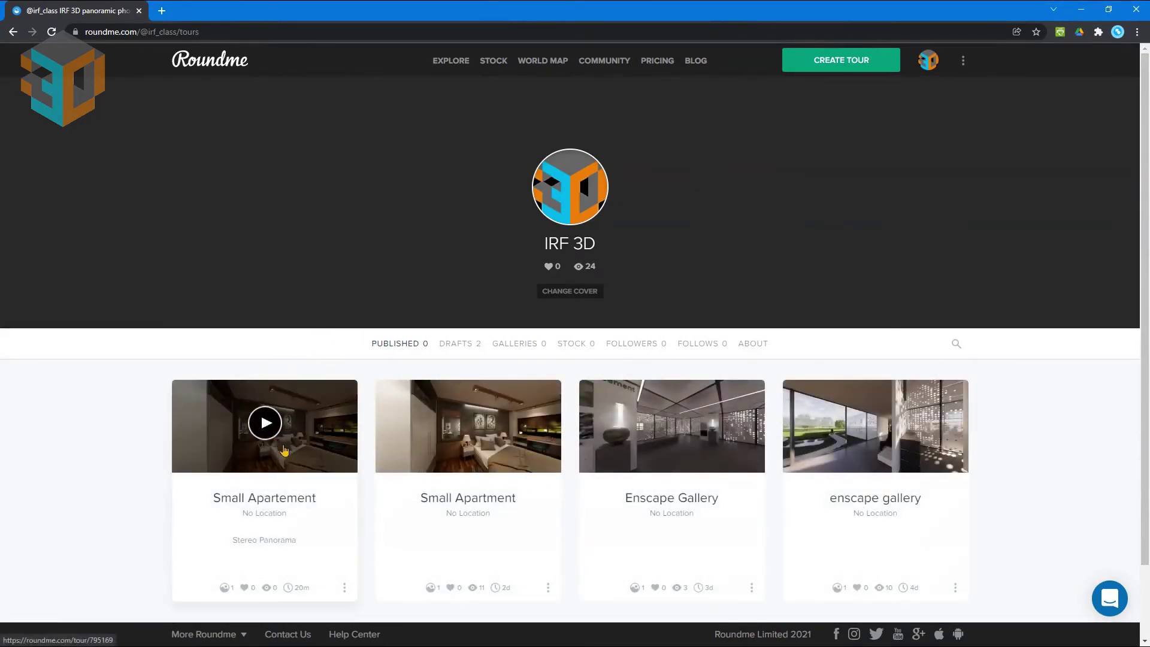
click(290, 455)
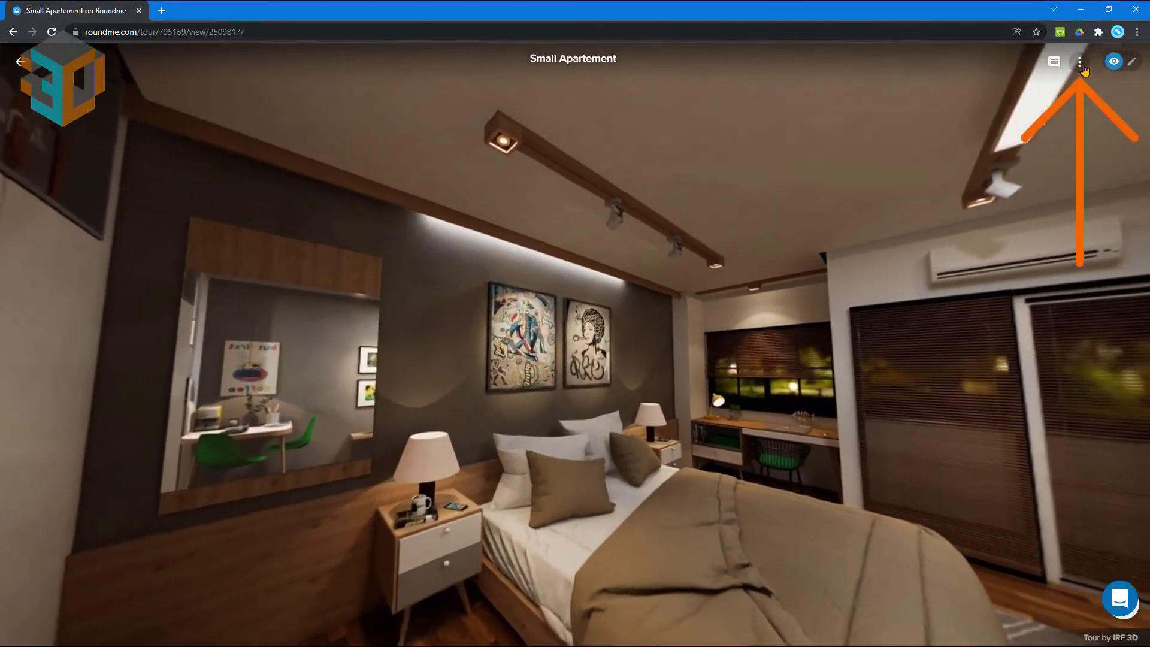
View the tour fullscreen, then bring up its Share & Embed options.
click(1083, 67)
click(1063, 117)
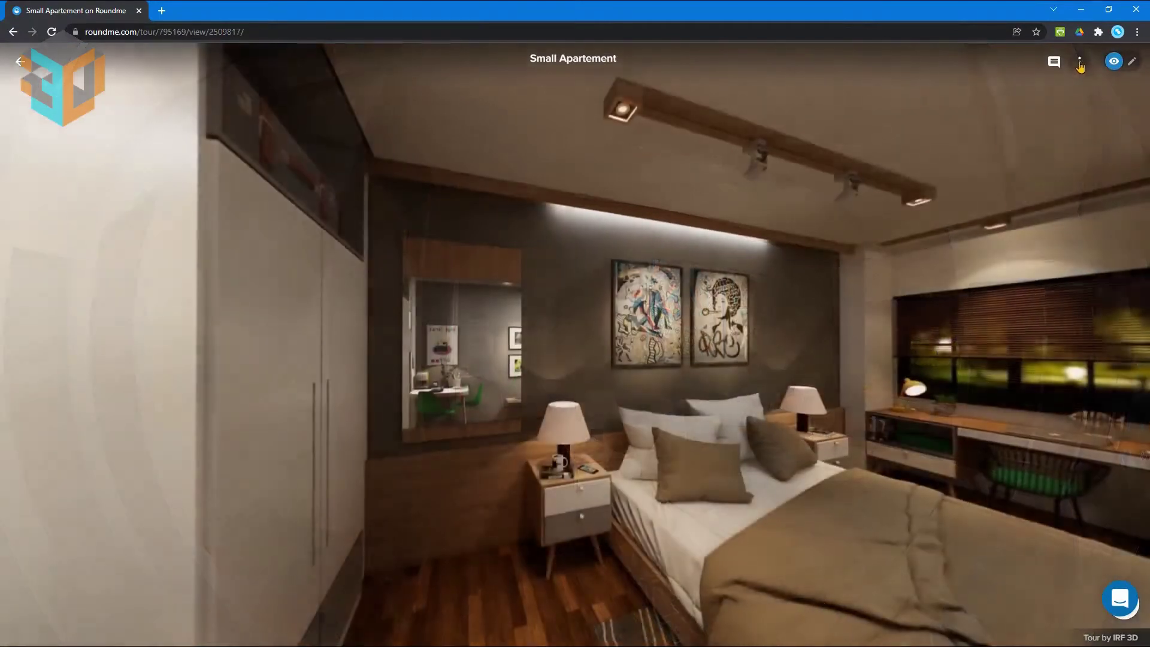
click(1079, 62)
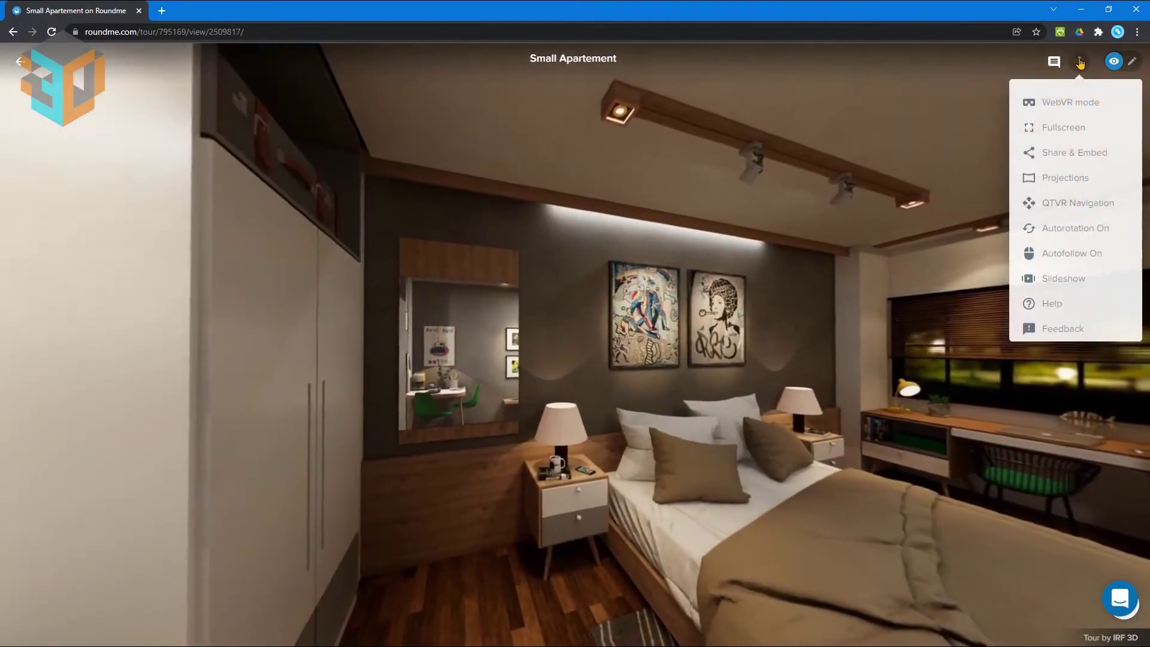
click(1070, 153)
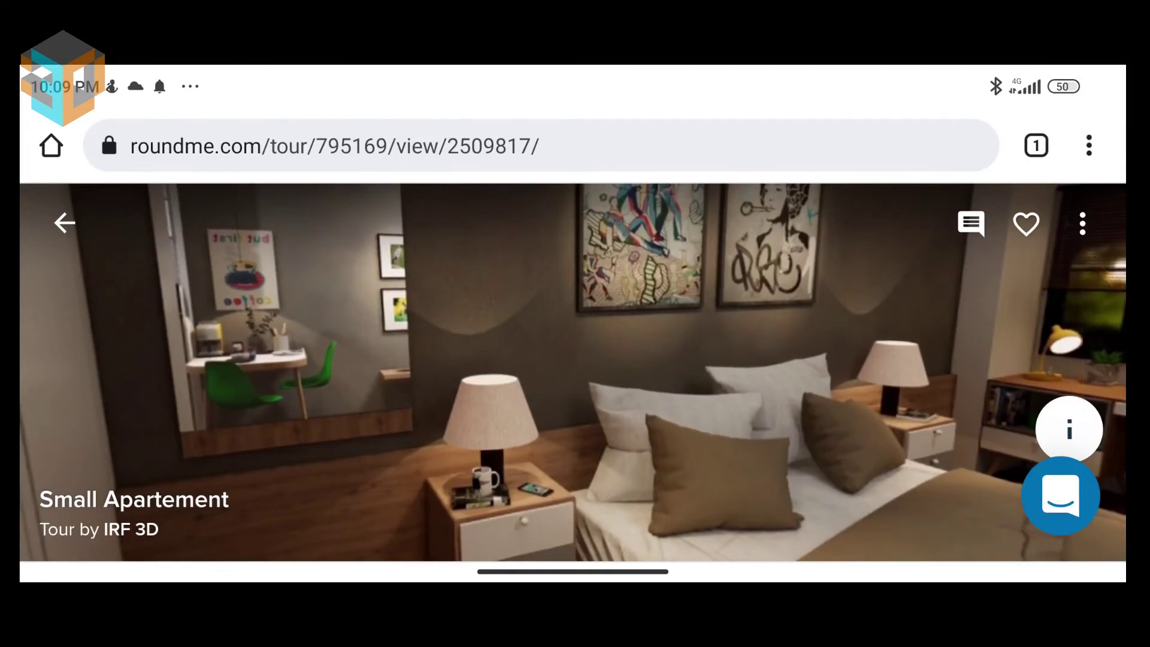
Put the Small Apartement tour on the phone into WebVR mode, showing Mobile VR Setup.
click(1082, 223)
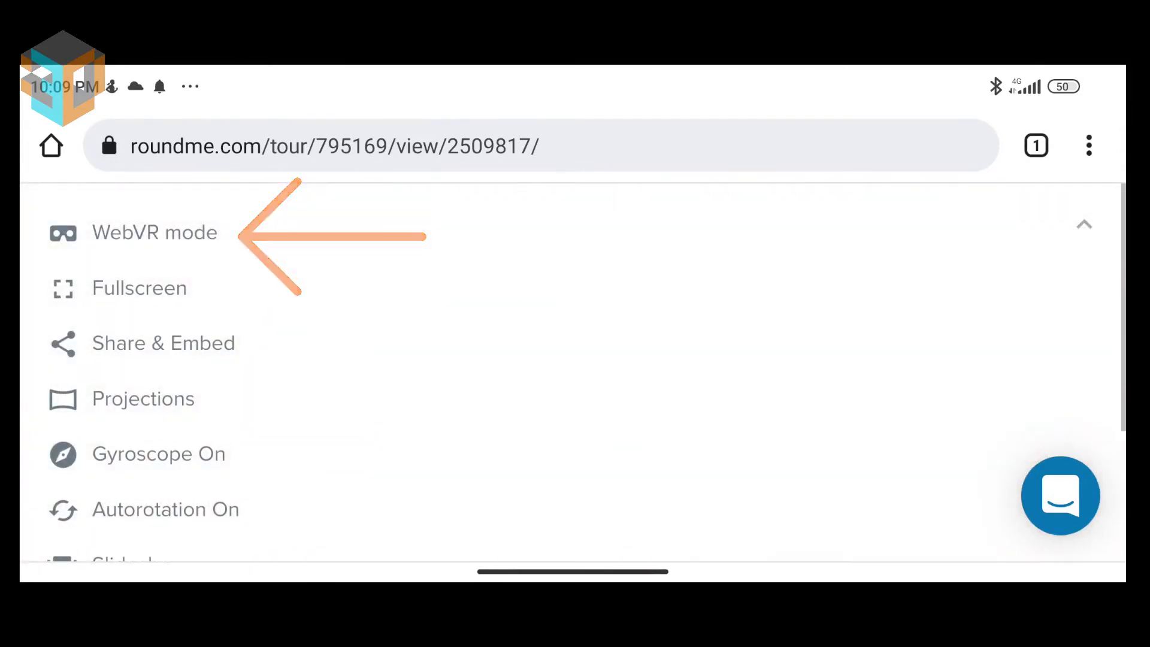
click(154, 232)
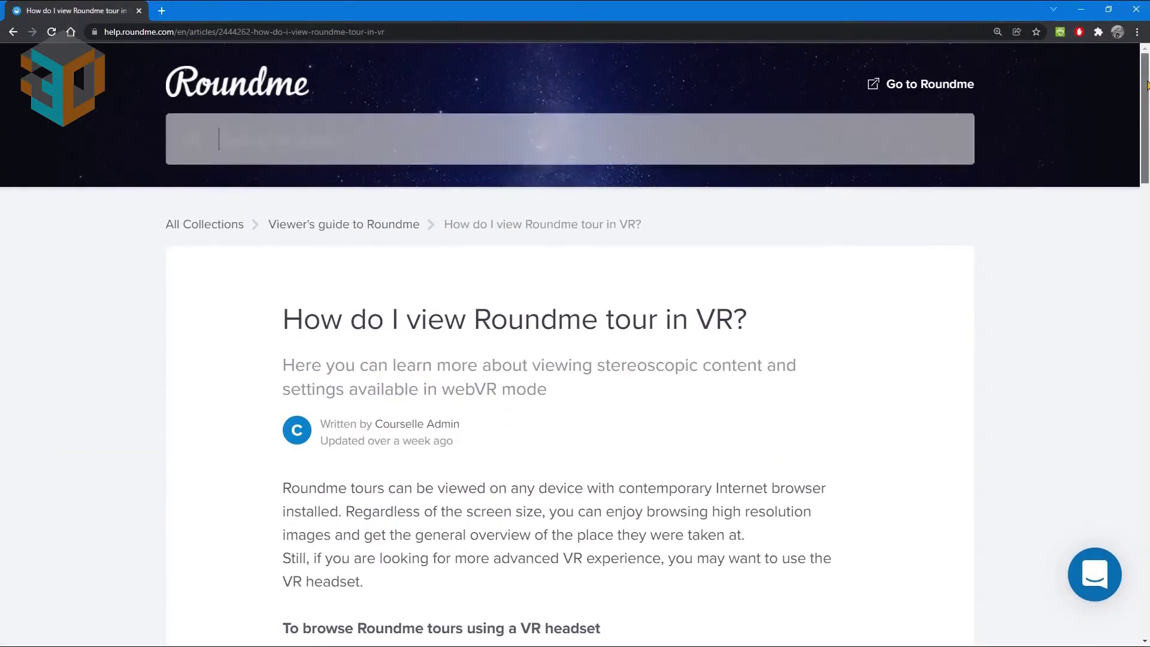
drag(1147, 86, 1145, 293)
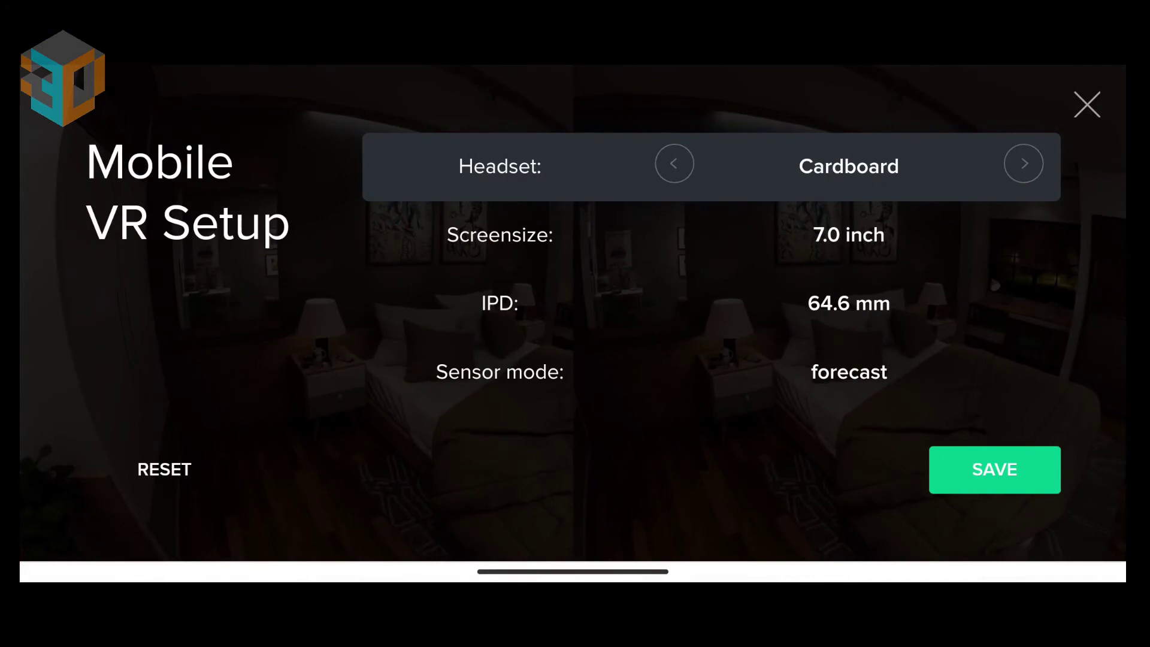
Cycle through the headset types back to Cardboard, keeping the 7.0 inch screen size.
click(1024, 164)
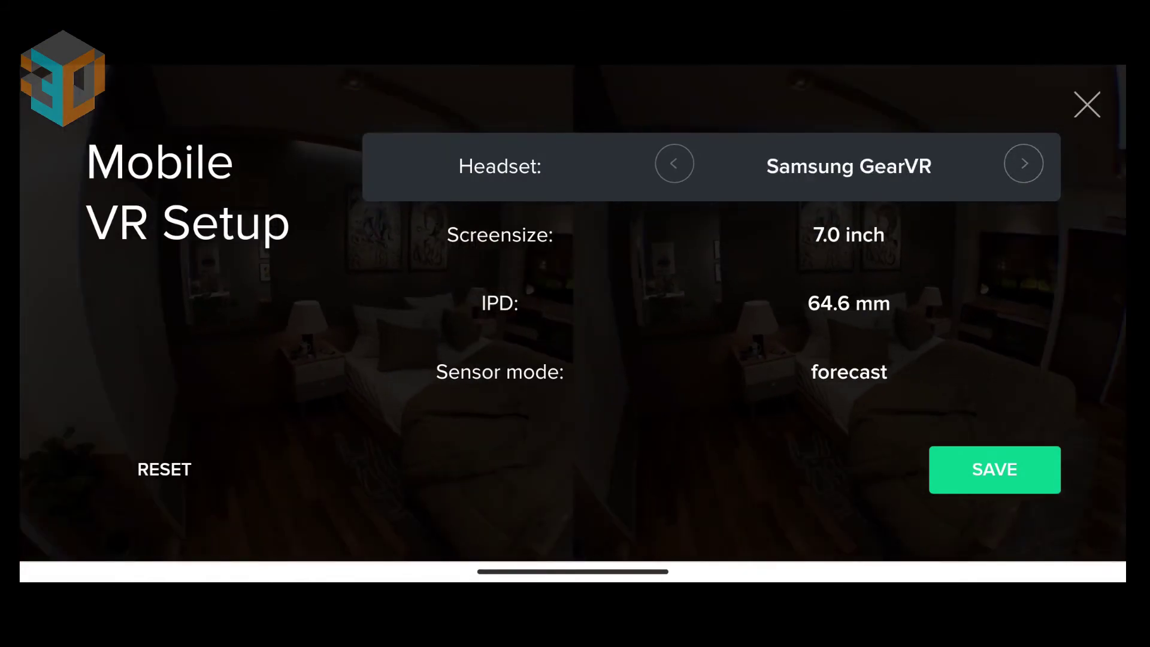
click(1023, 163)
click(1023, 164)
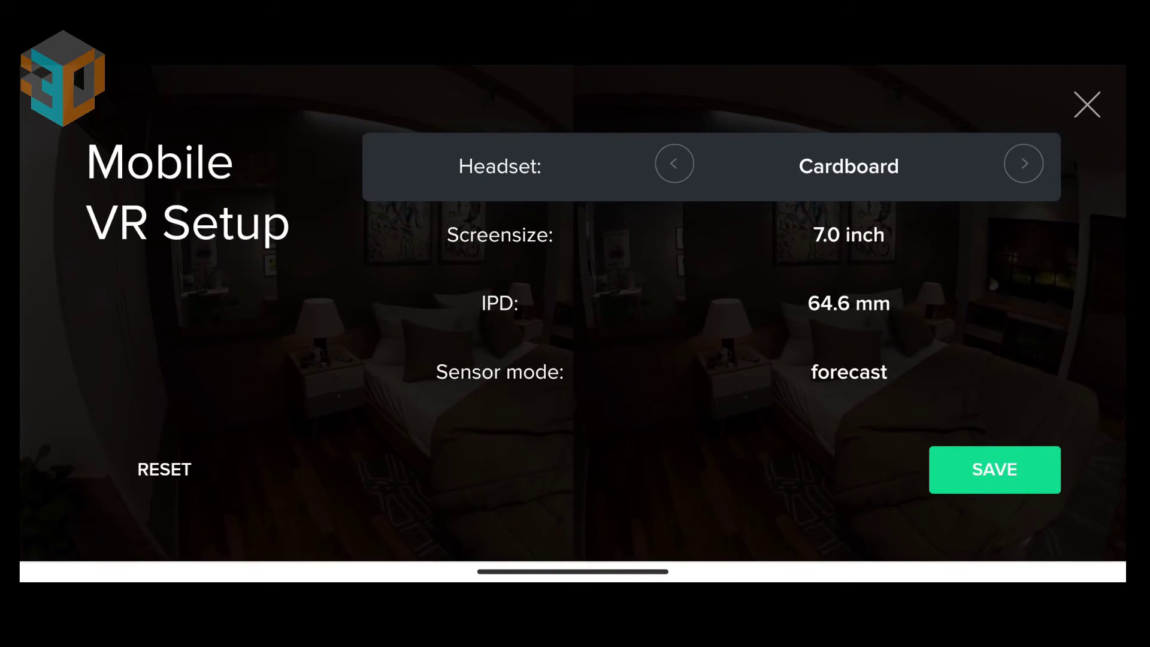
click(500, 234)
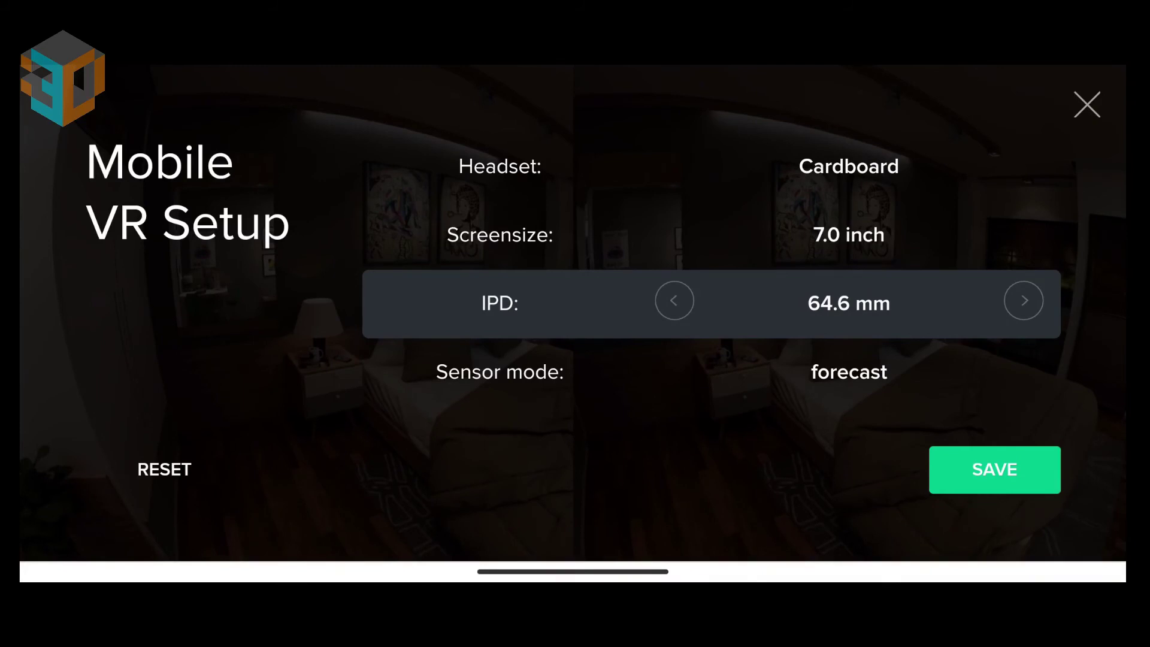
Cycle the sensor mode through its options and settle on extrapolate.
key(Down)
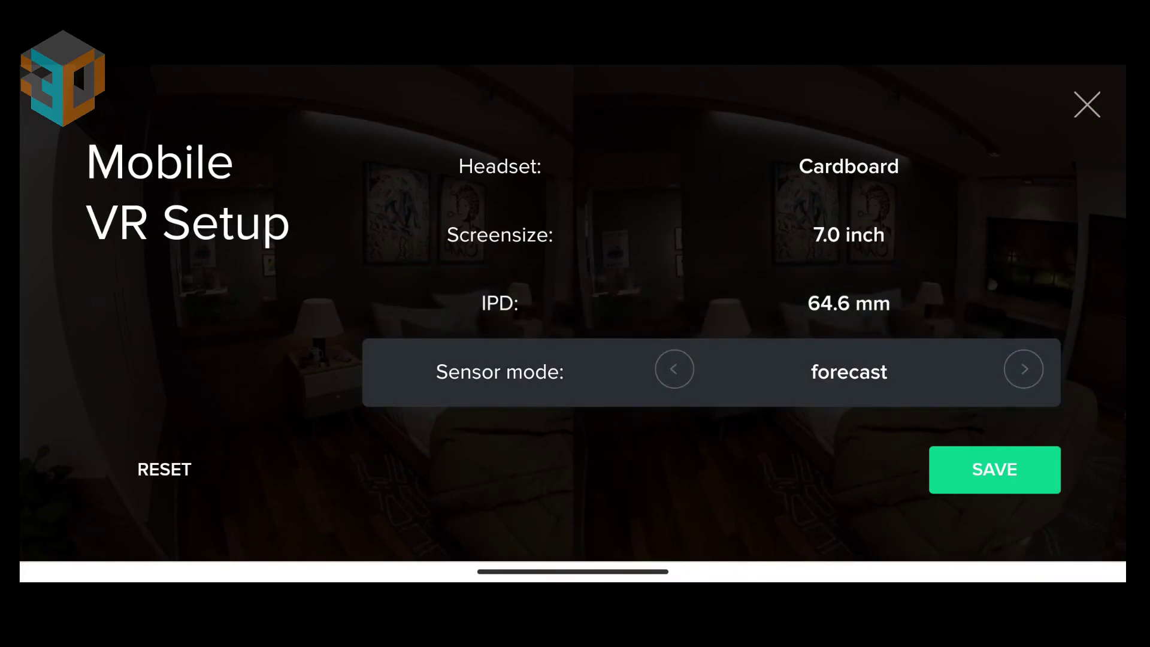
key(Right)
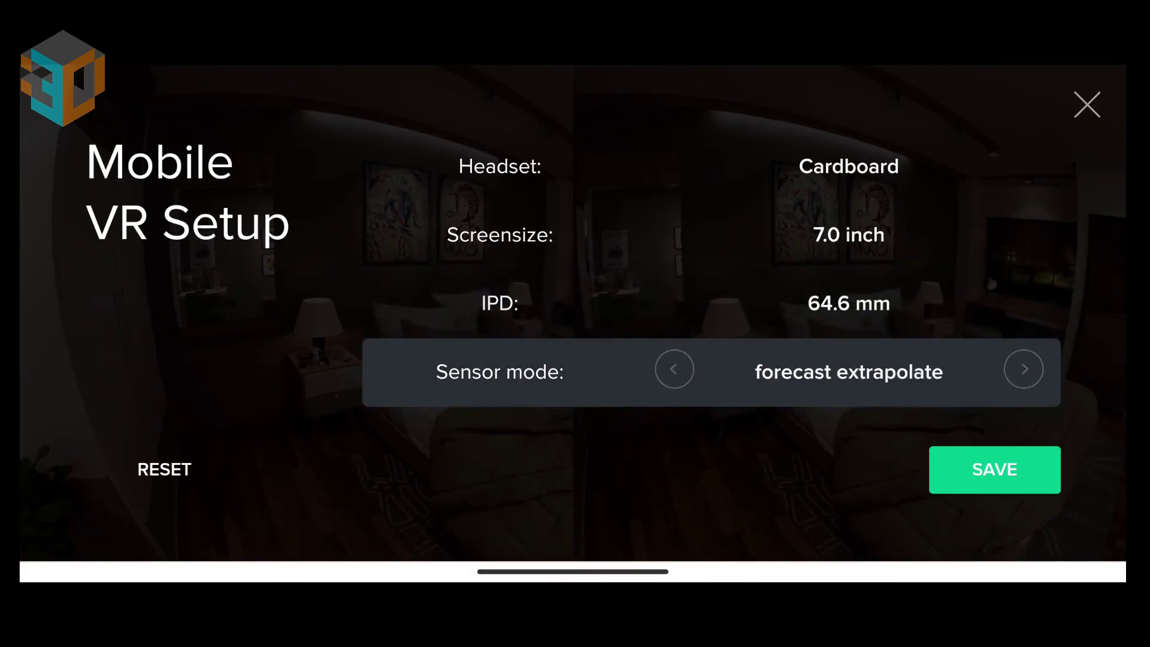
key(Right)
key(Right)
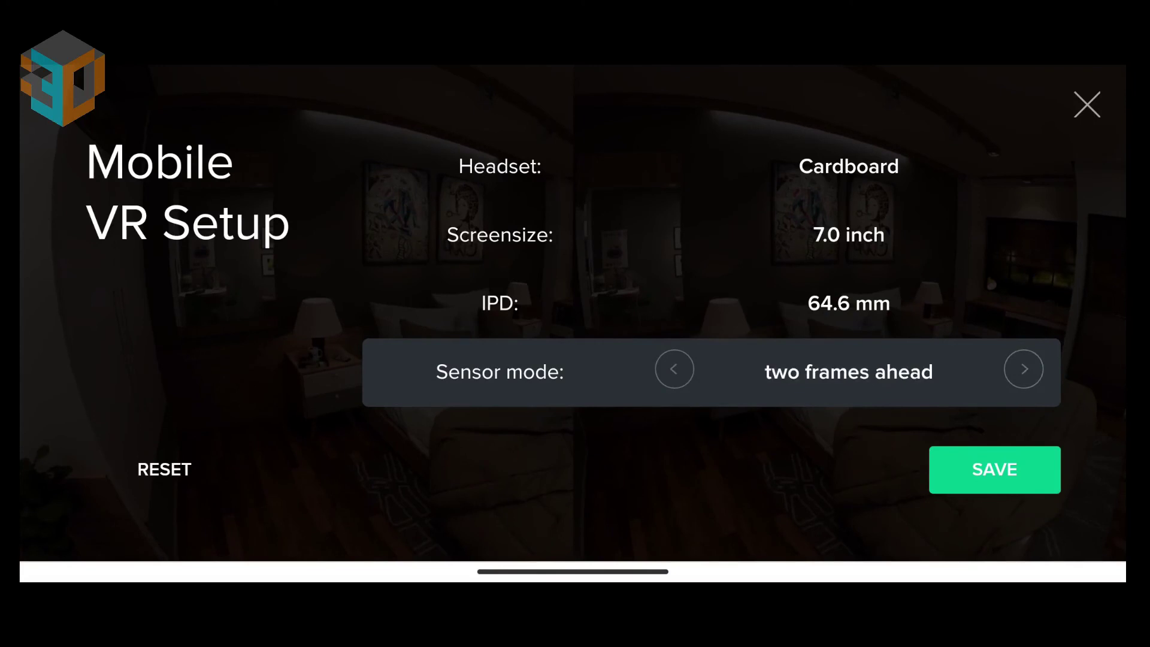
key(Right)
key(Right)
key(Right)
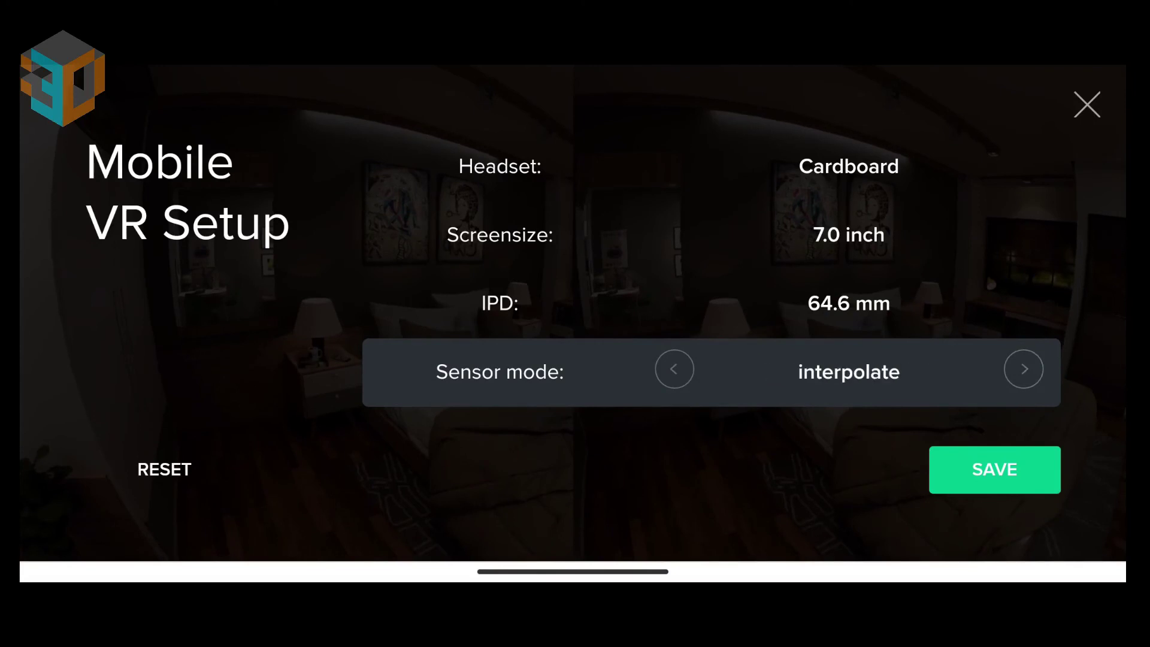
key(Right)
key(Right)
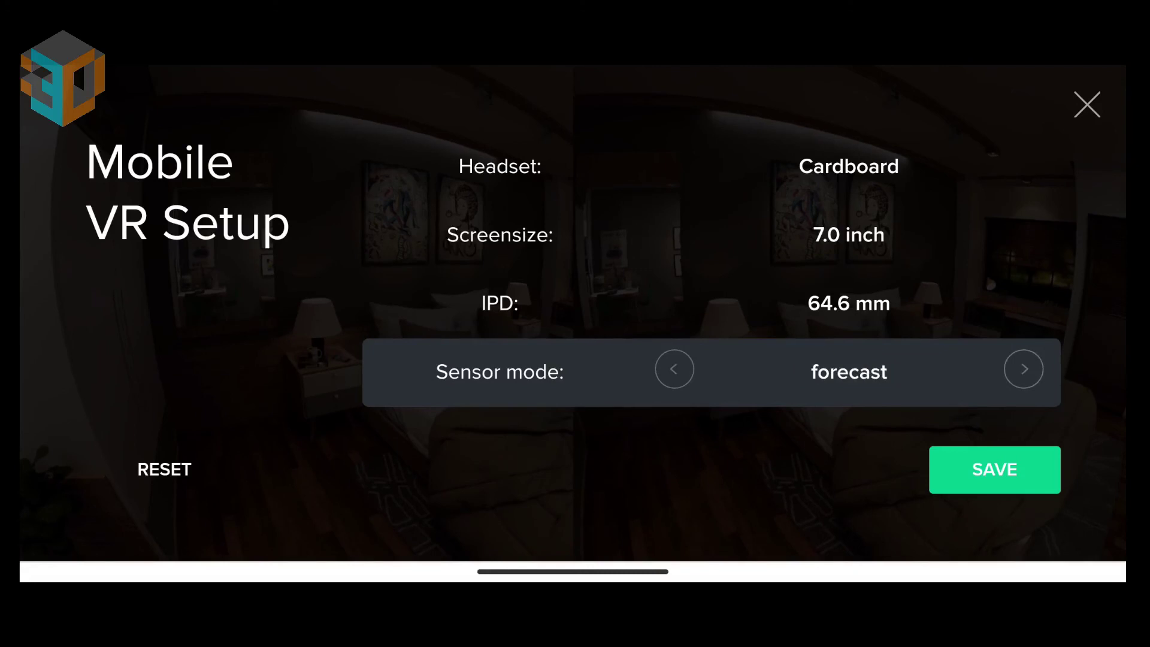
key(Left)
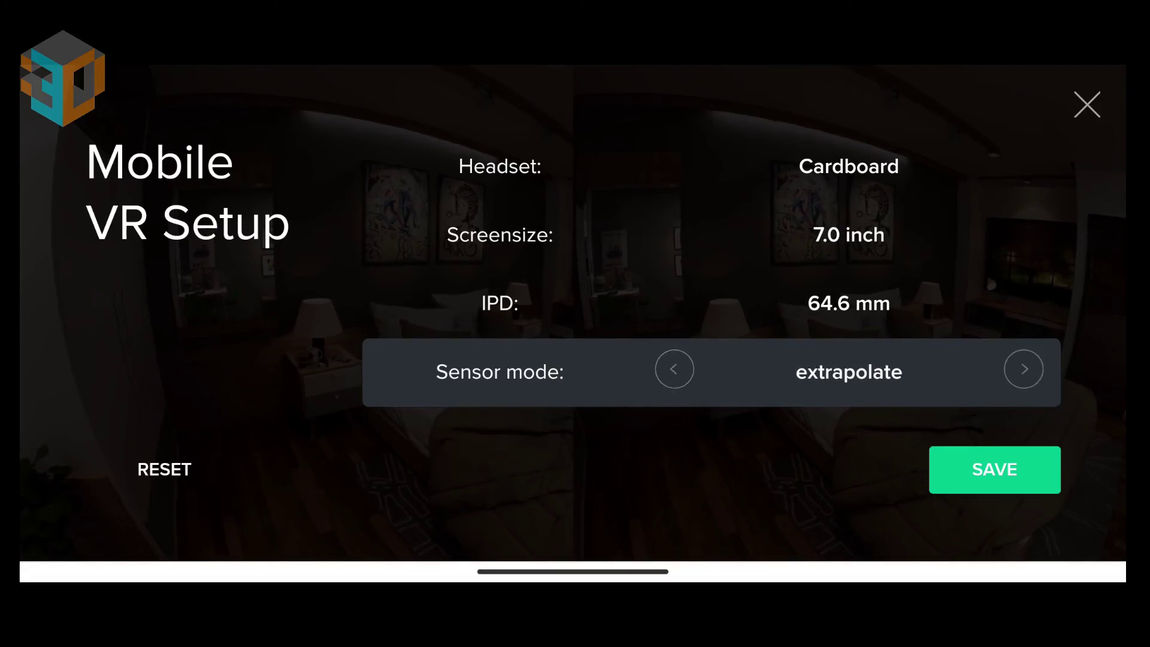